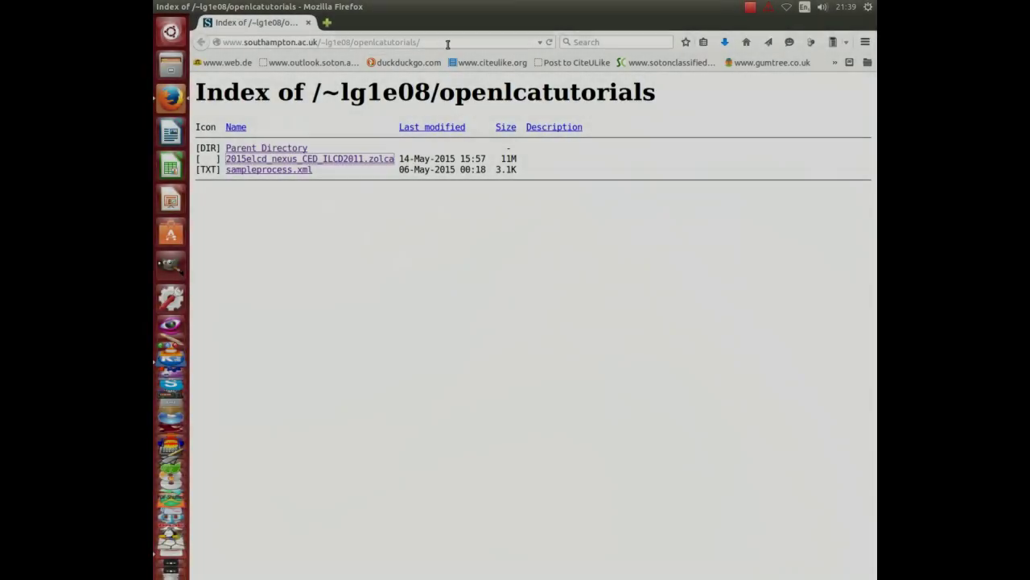
Look over the tutorials page address and the zolca file link in the browser.
left_click(443, 42)
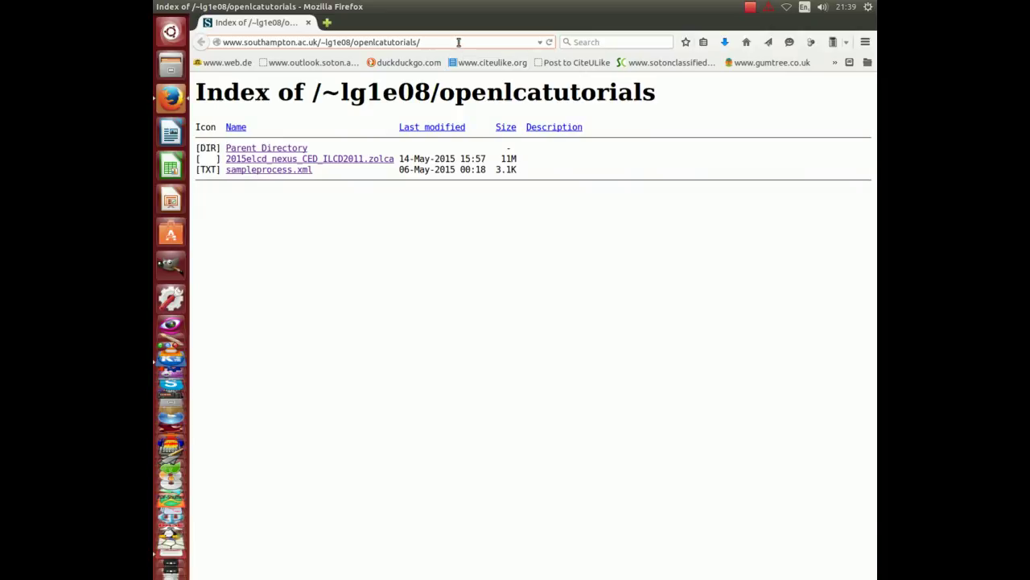
left_click_drag(458, 42, 197, 43)
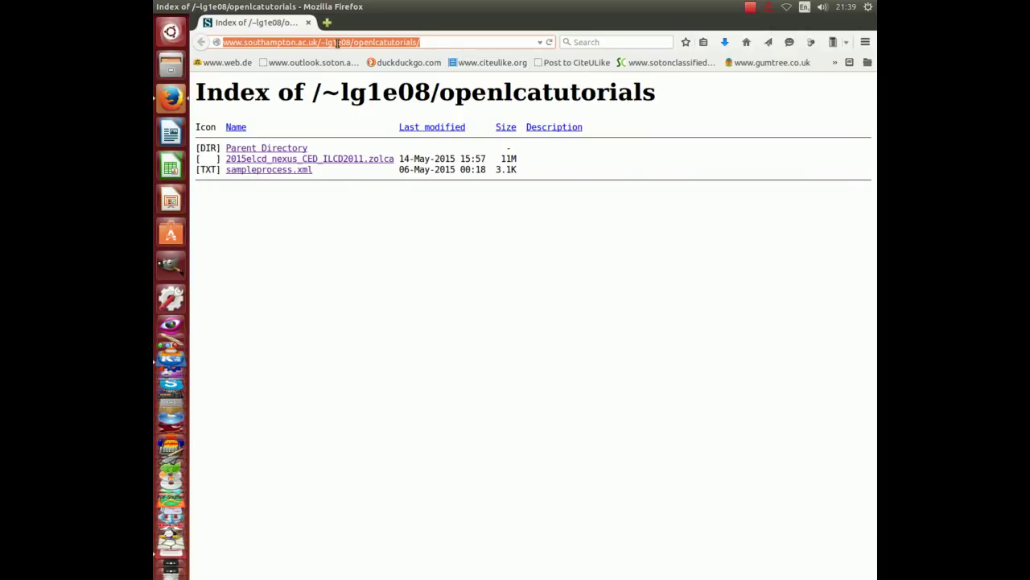
left_click(462, 42)
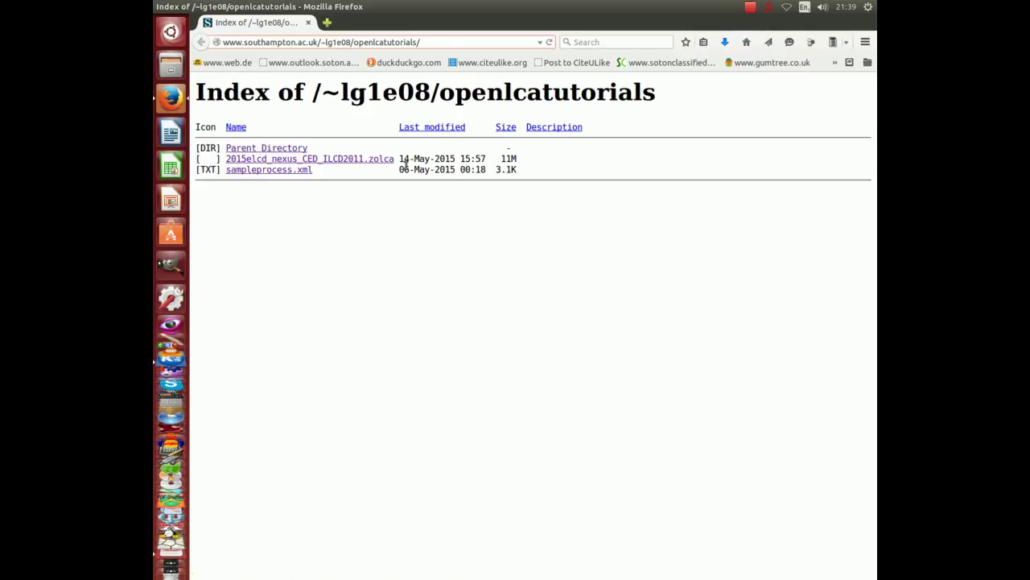
right_click(347, 161)
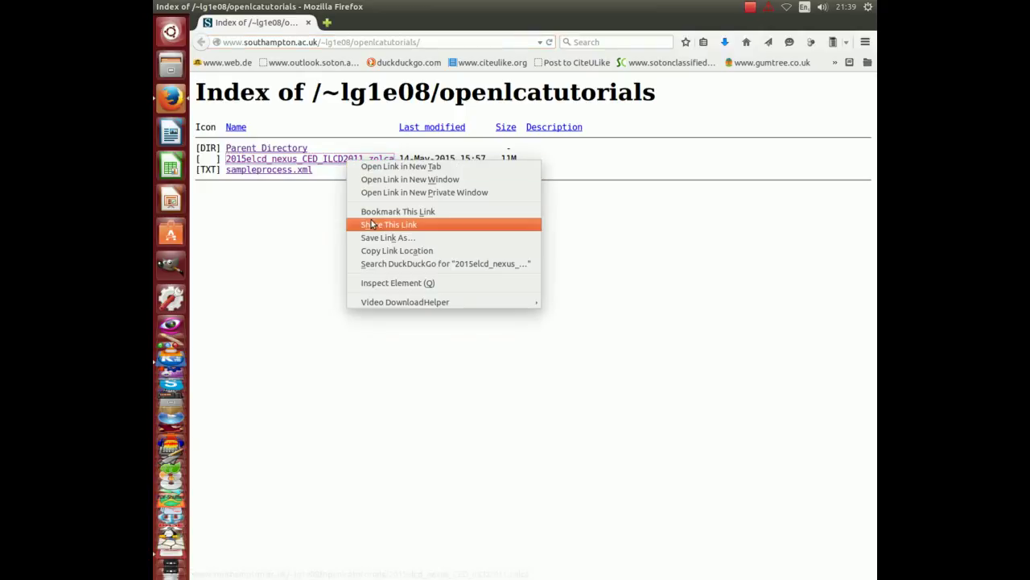
left_click(321, 241)
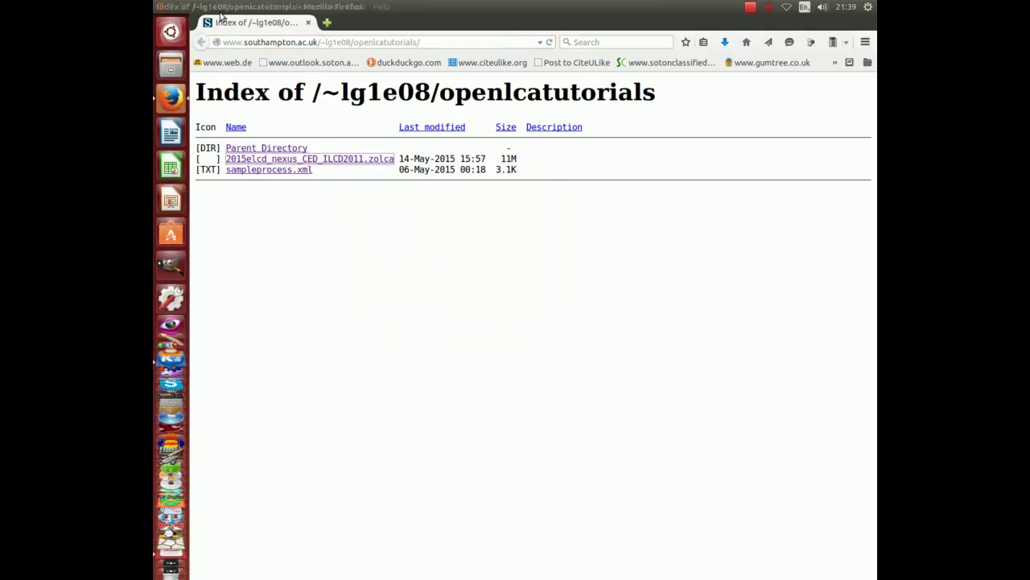
Launch openLCA and import 2015elcd_nexus_CED_ILCD2011.zolca from Downloads as a database.
left_click(174, 7)
double_click(239, 86)
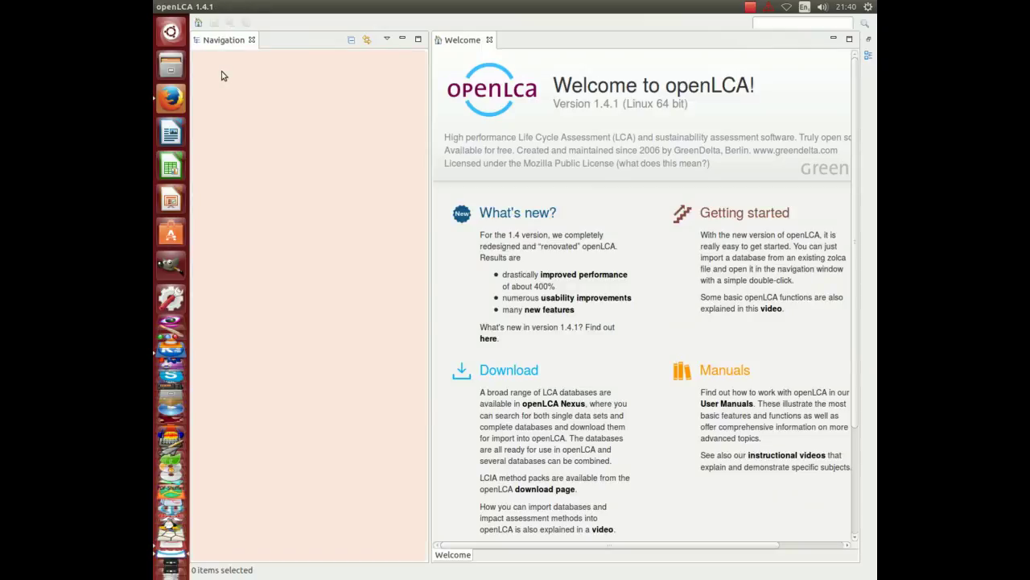
right_click(224, 75)
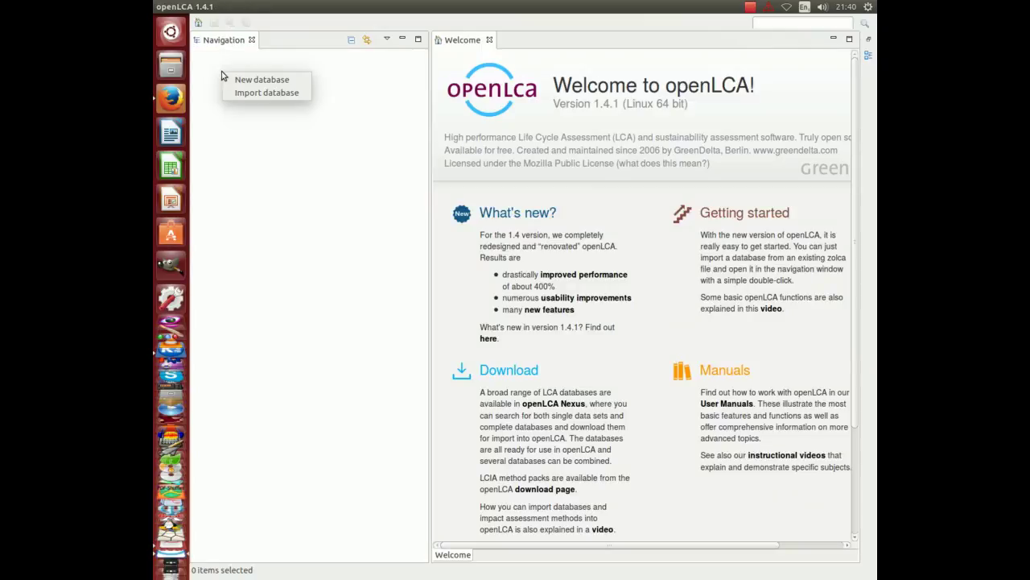
left_click(244, 91)
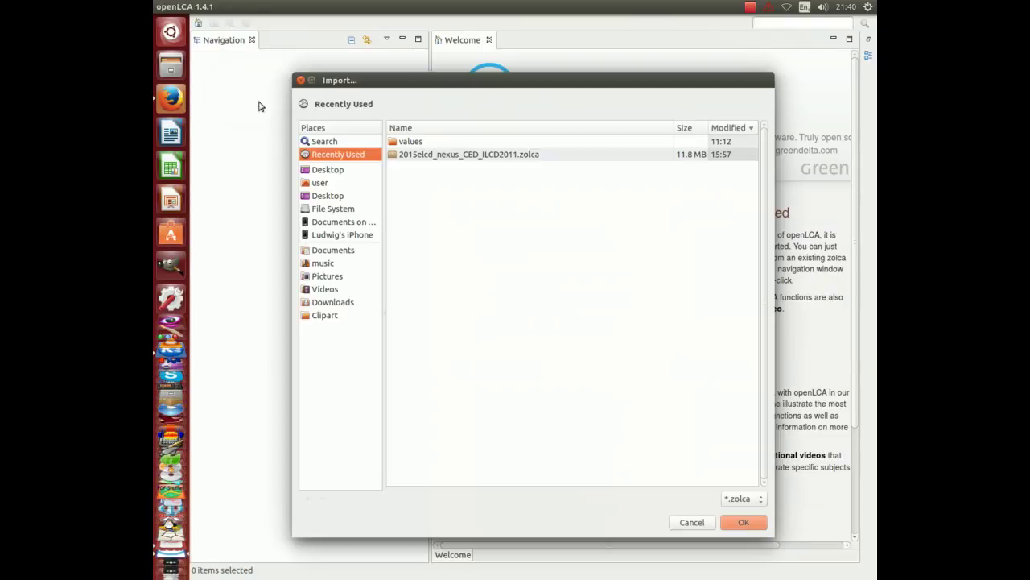
left_click(328, 307)
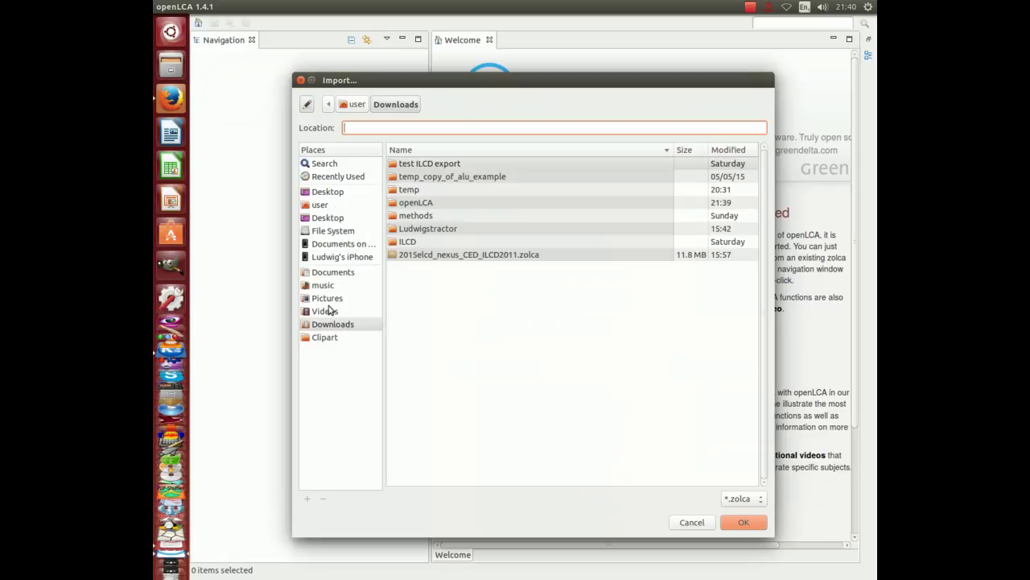
left_click(442, 256)
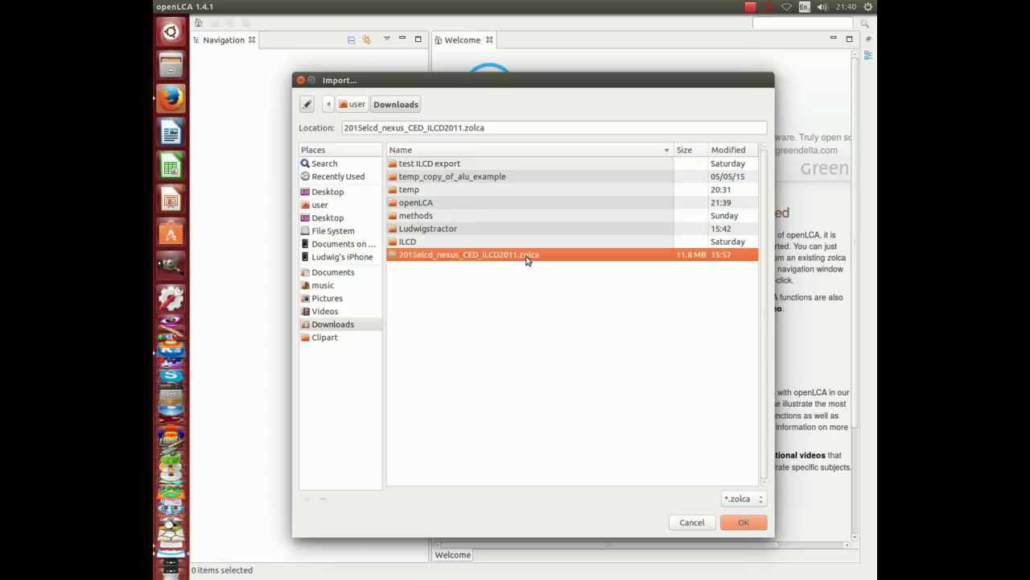
left_click(744, 522)
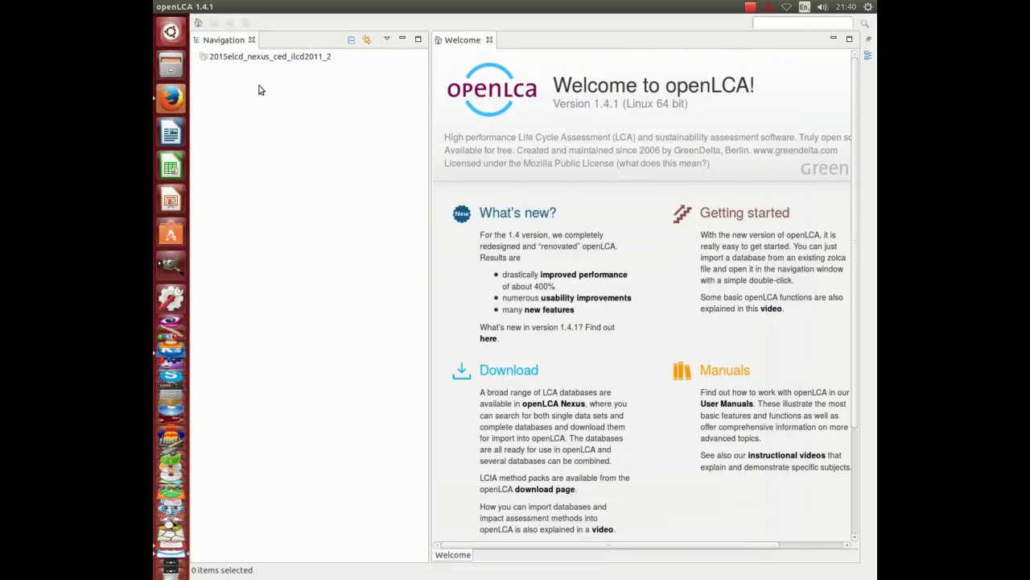
Open the 2015elcd_nexus_ced_ilcd2011_2 database and browse its Impact assessment methods, Processes and Flows folders.
right_click(249, 58)
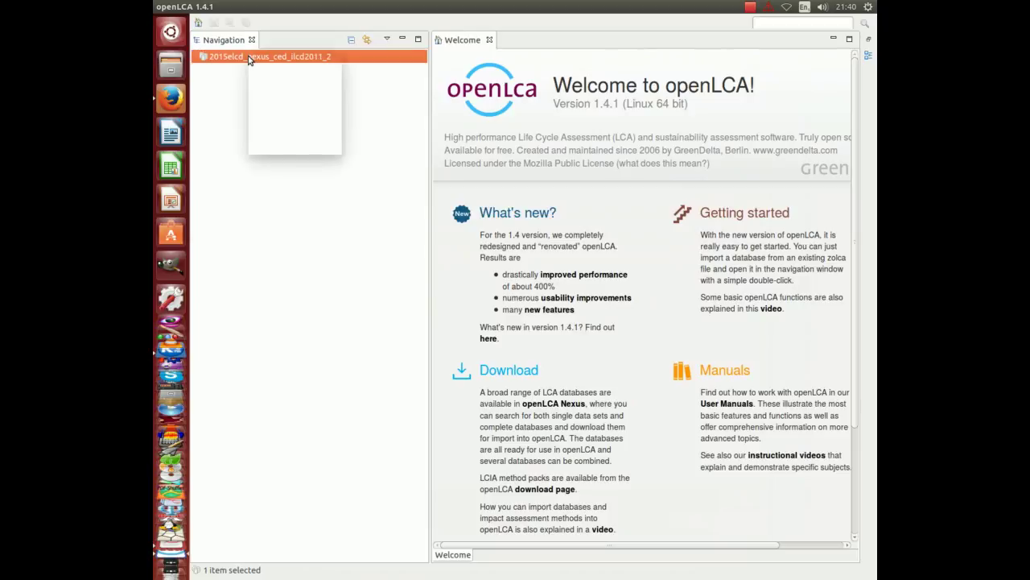
left_click(272, 66)
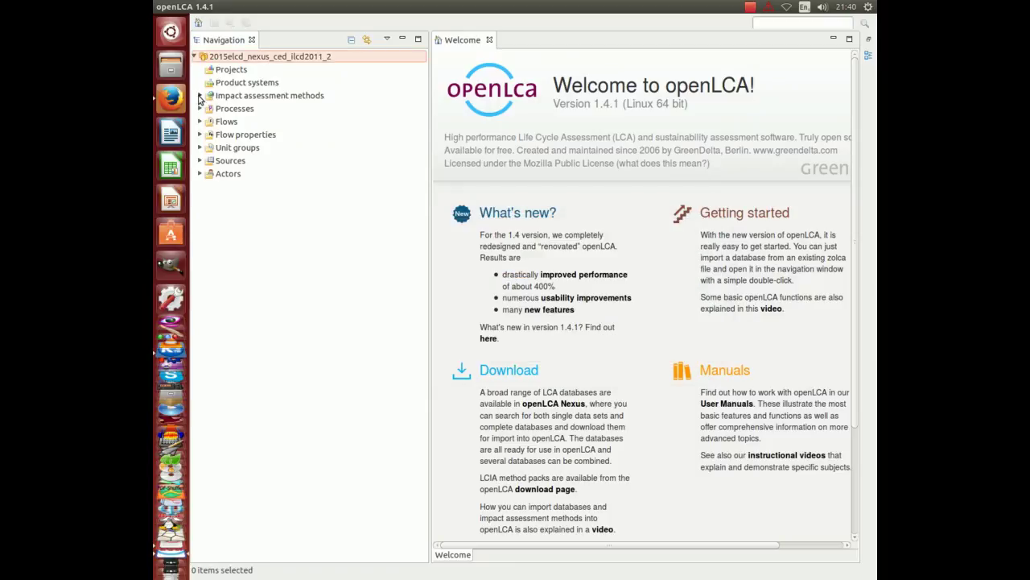
left_click(200, 96)
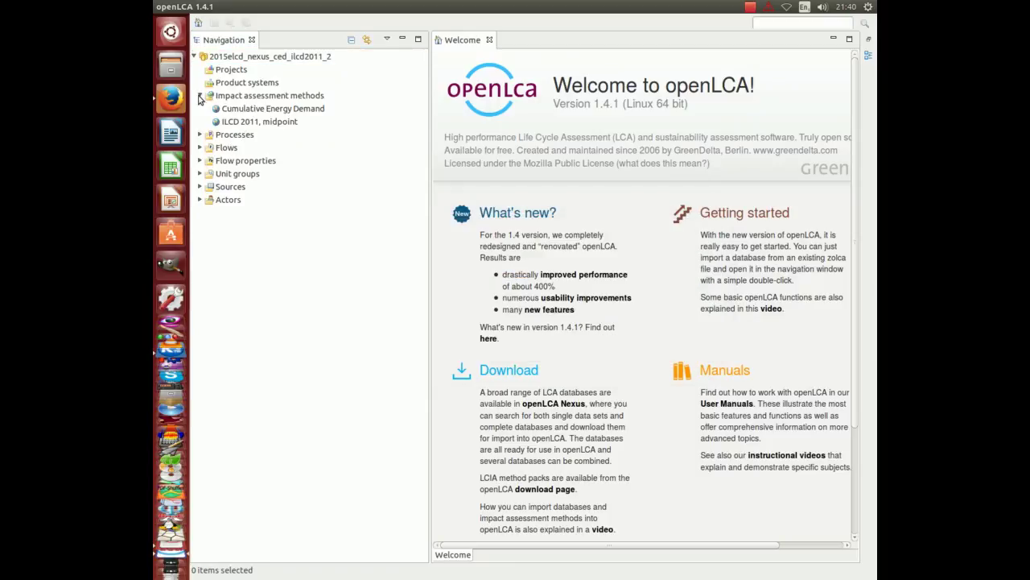
left_click(256, 111)
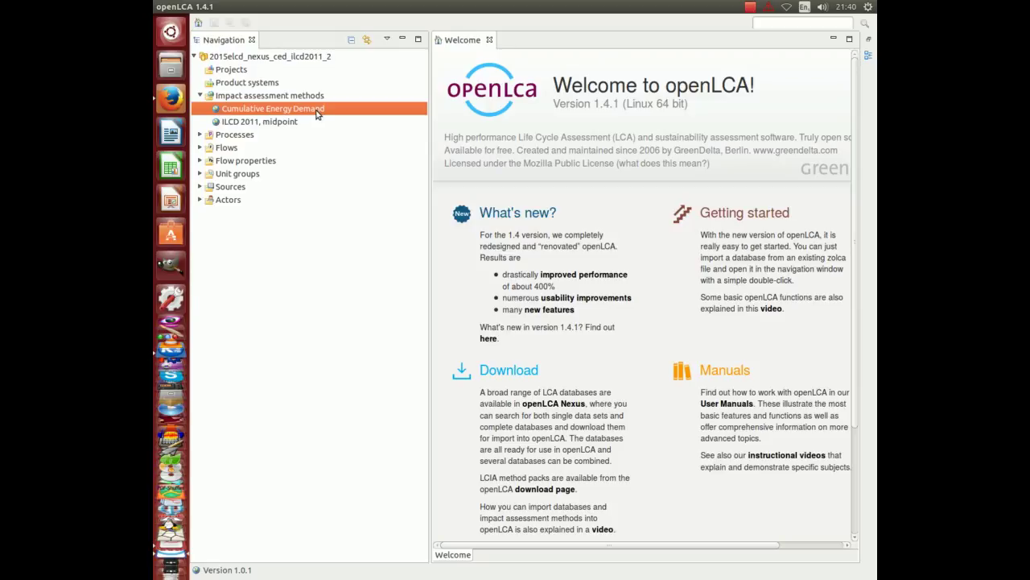
left_click(227, 135)
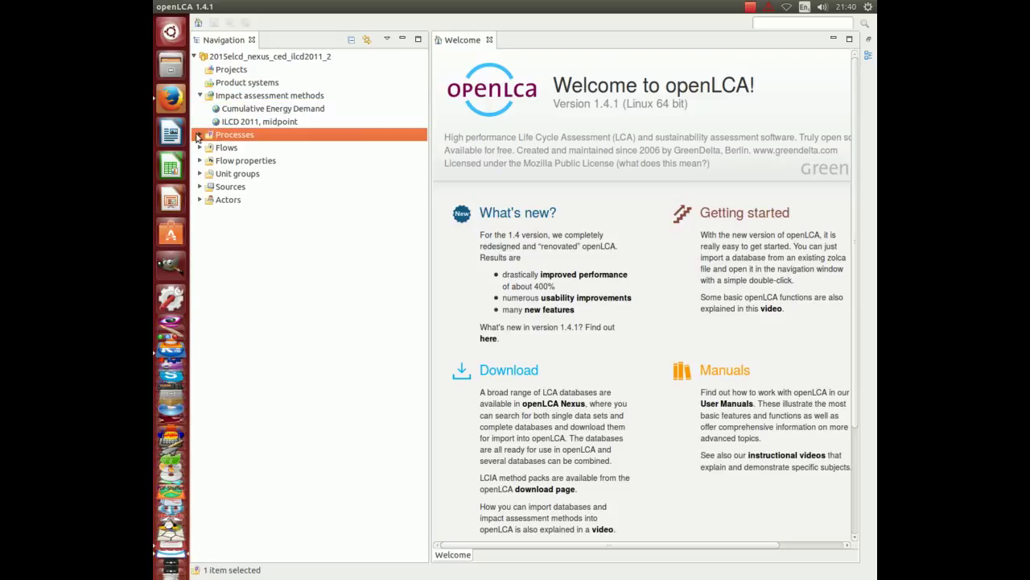
left_click(199, 135)
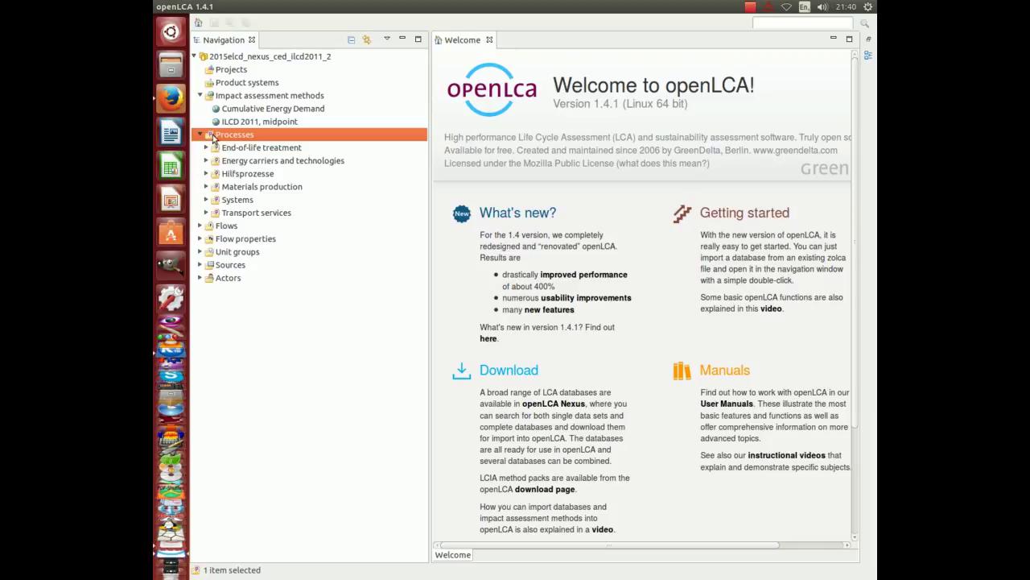
left_click(227, 227)
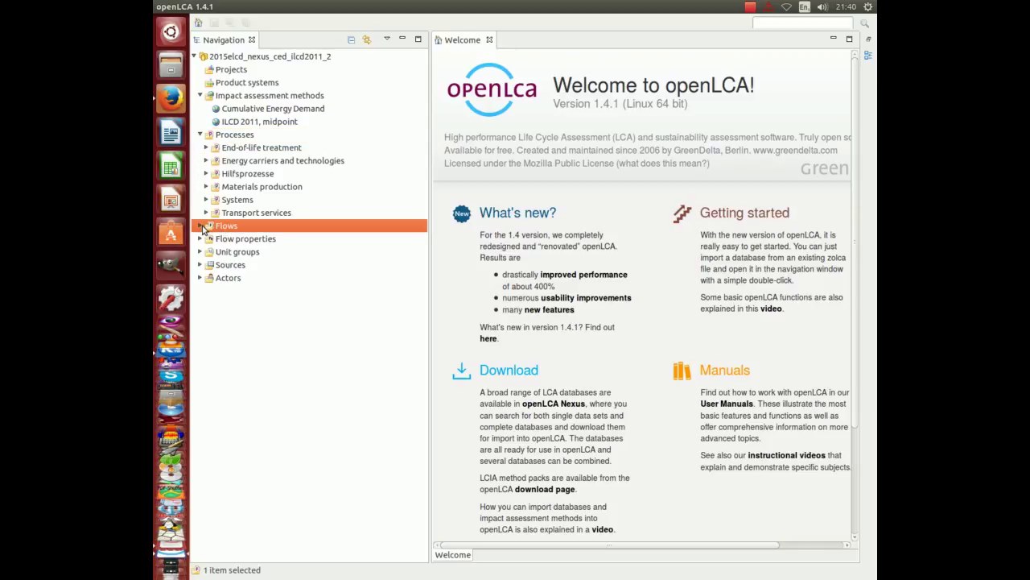
left_click(200, 226)
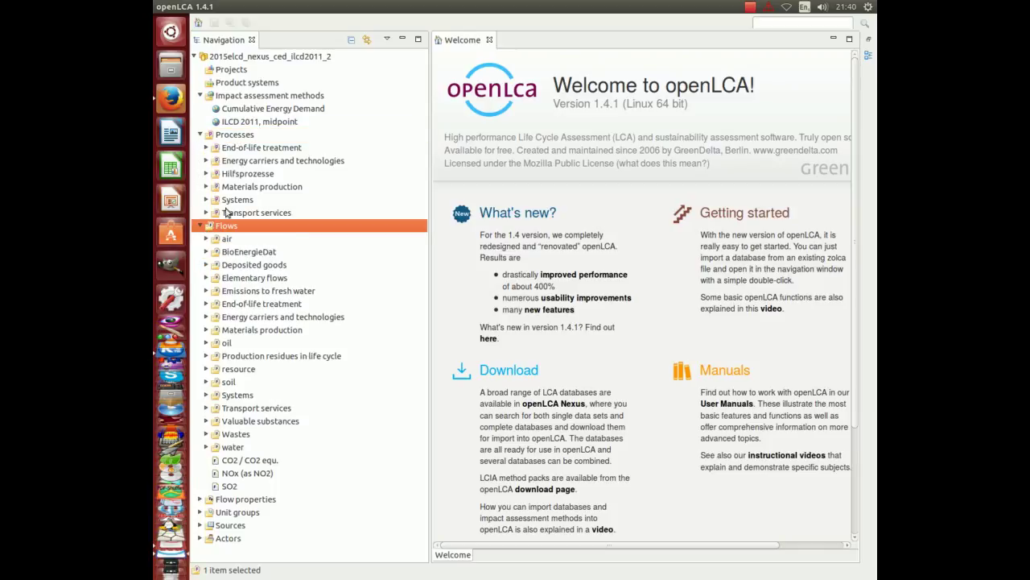
Collapse the expanded folders and start a new process in the Processes folder.
left_click(200, 96)
left_click(205, 122)
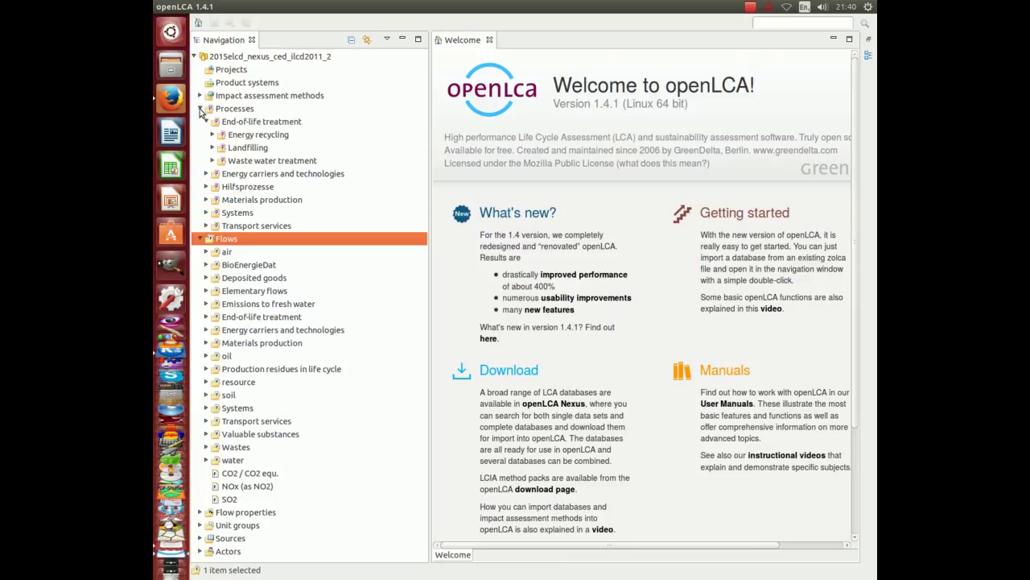
left_click(200, 108)
left_click(201, 122)
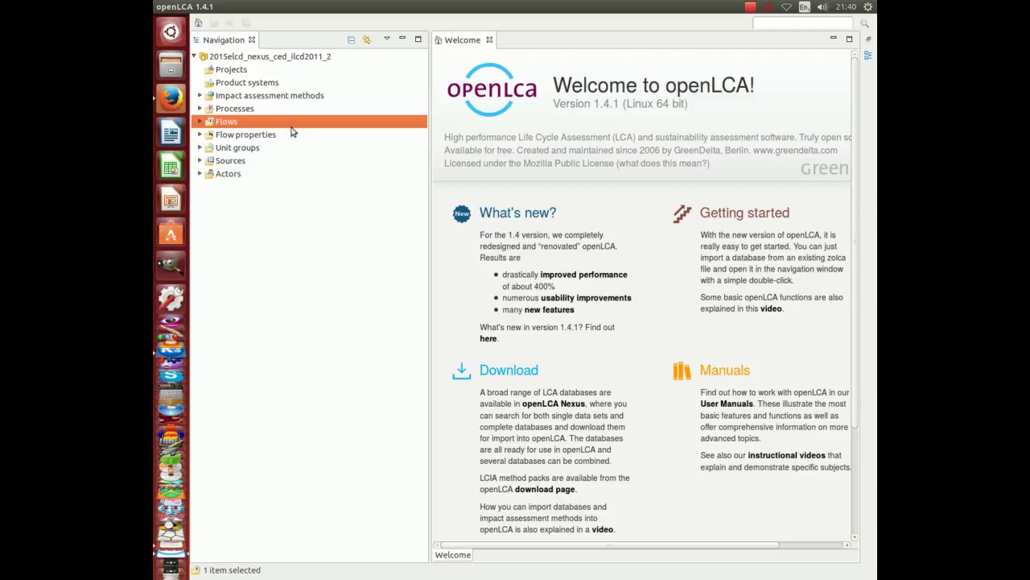
left_click(345, 175)
left_click(247, 110)
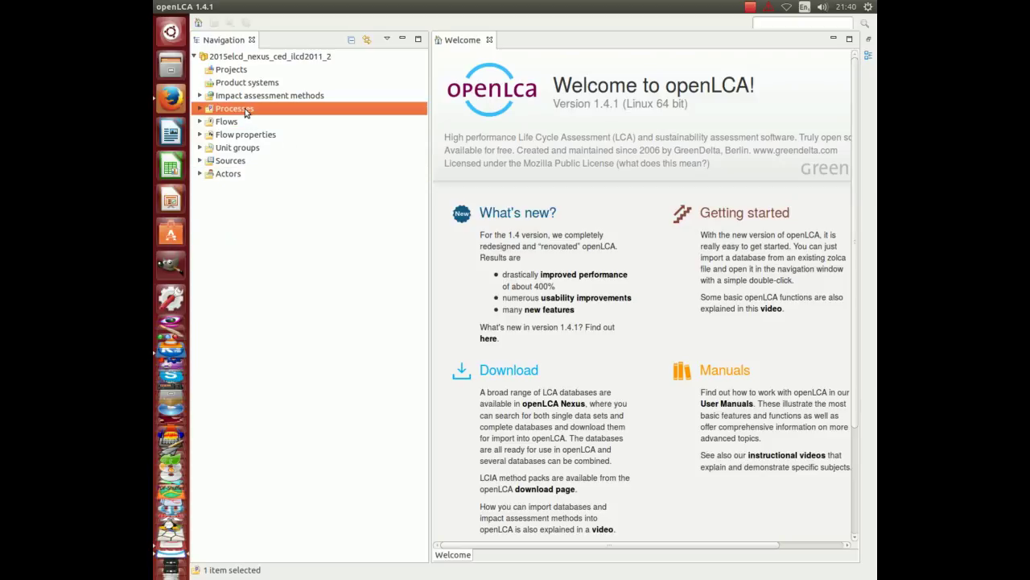
right_click(246, 111)
left_click(282, 121)
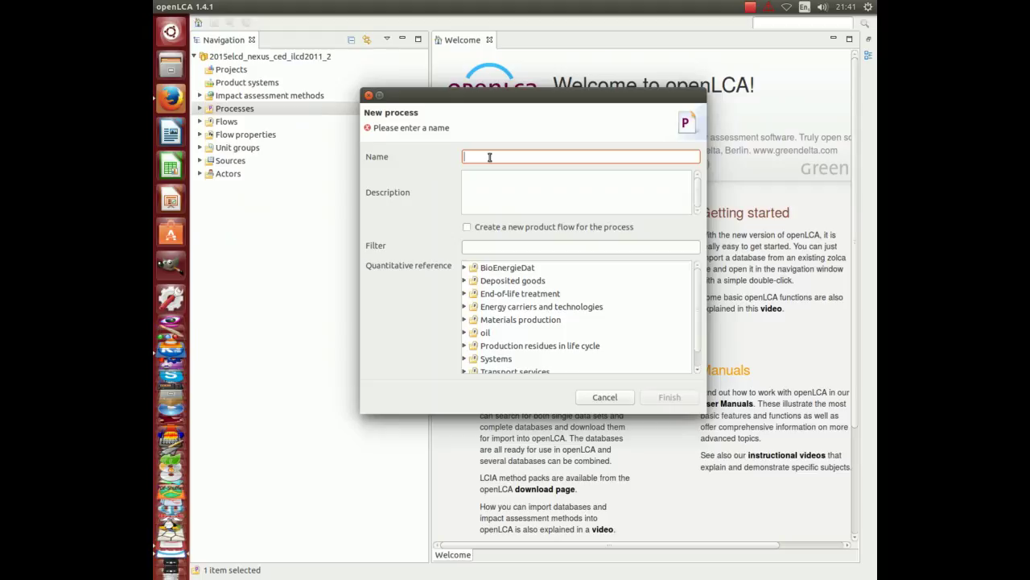
Create process myprocess with a new product flow whose reference property is Number of items.
type("myprocess")
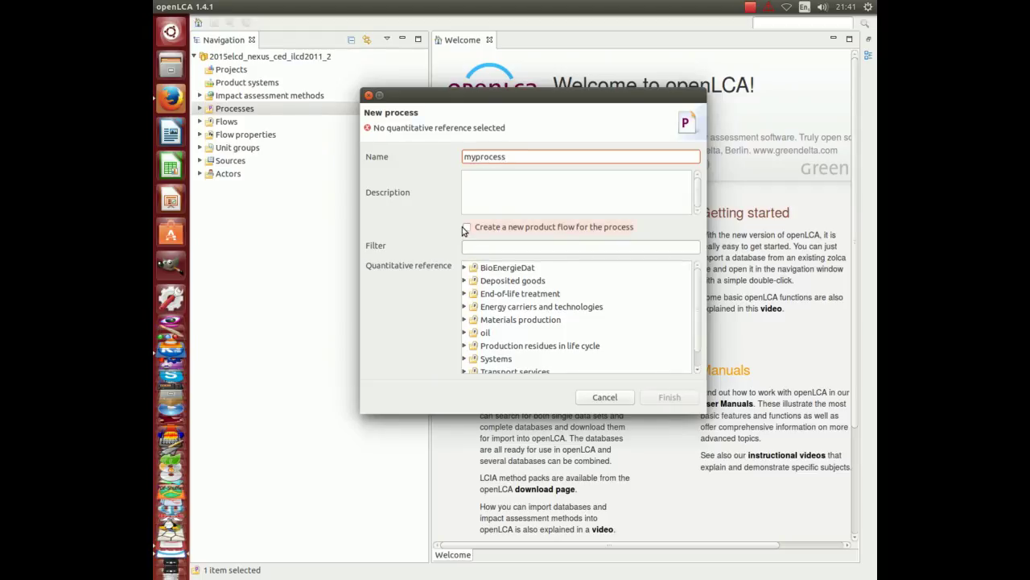
left_click(466, 228)
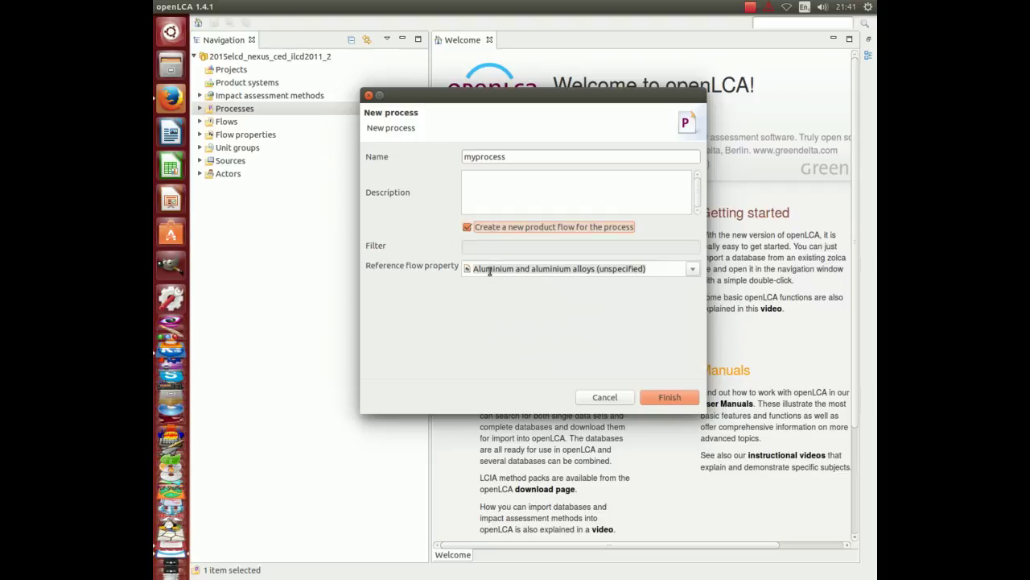
left_click(489, 271)
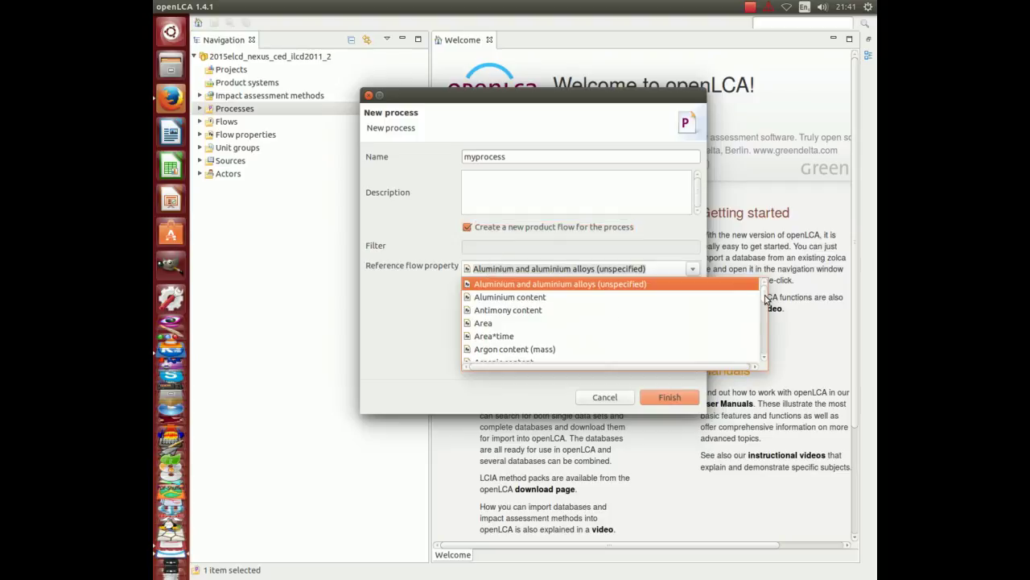
left_click_drag(766, 300, 766, 325)
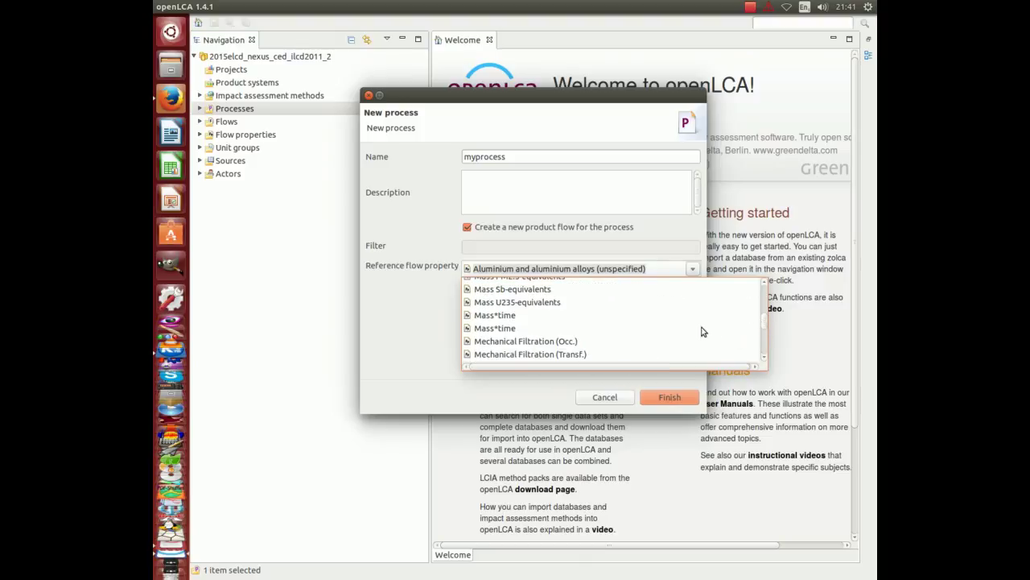
scroll(695, 330, "down", 2)
scroll(688, 337, "down", 5)
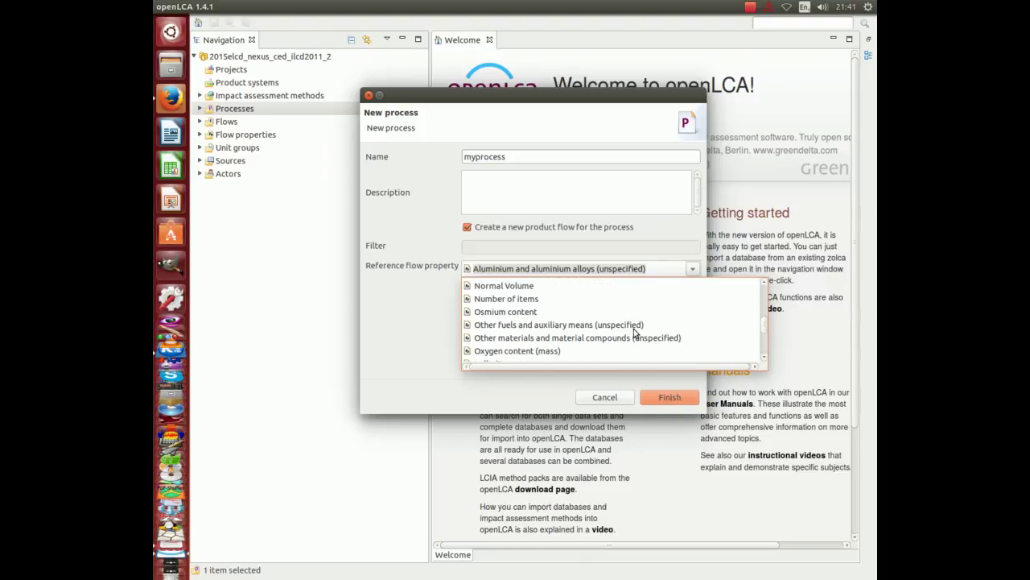
left_click(528, 303)
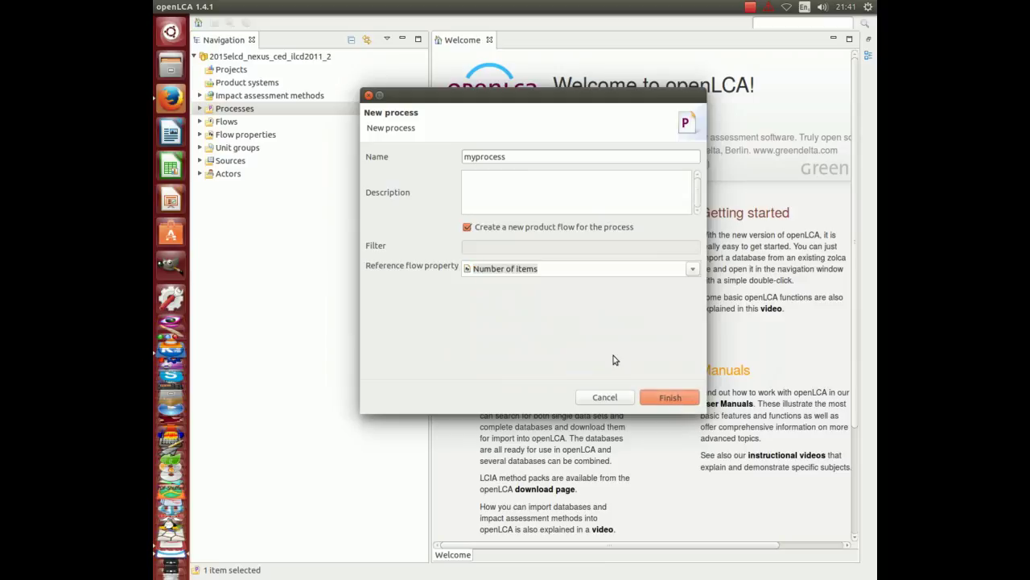
key("Return")
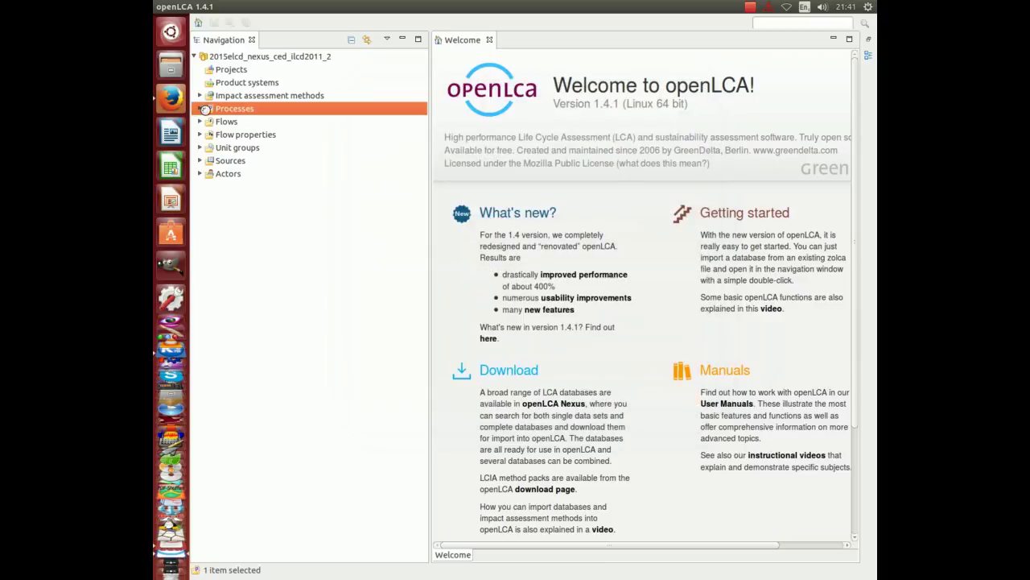
Locate myprocess under Processes and as a product flow under Flows in the navigation tree.
left_click(199, 108)
left_click(242, 200)
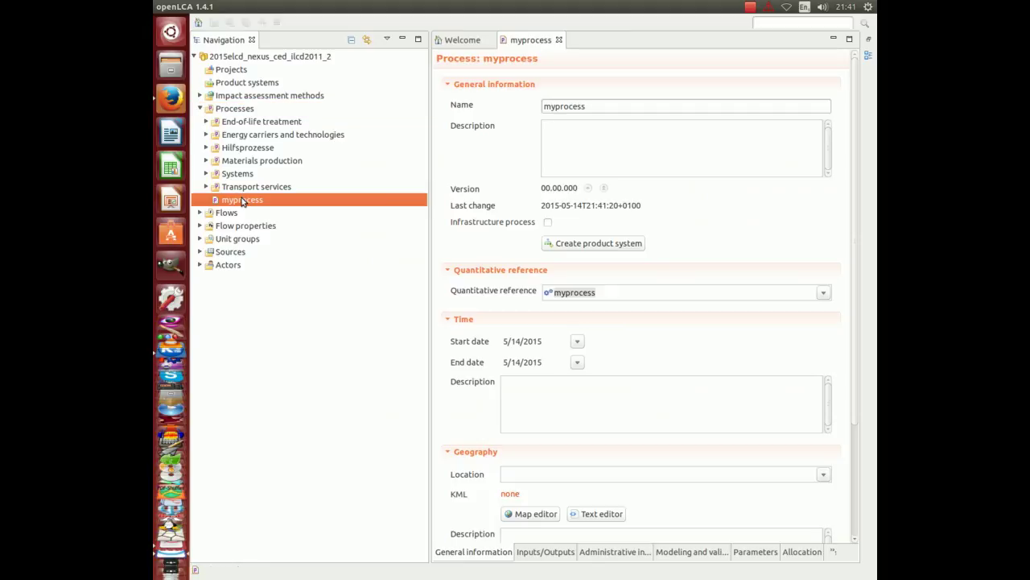
left_click(199, 212)
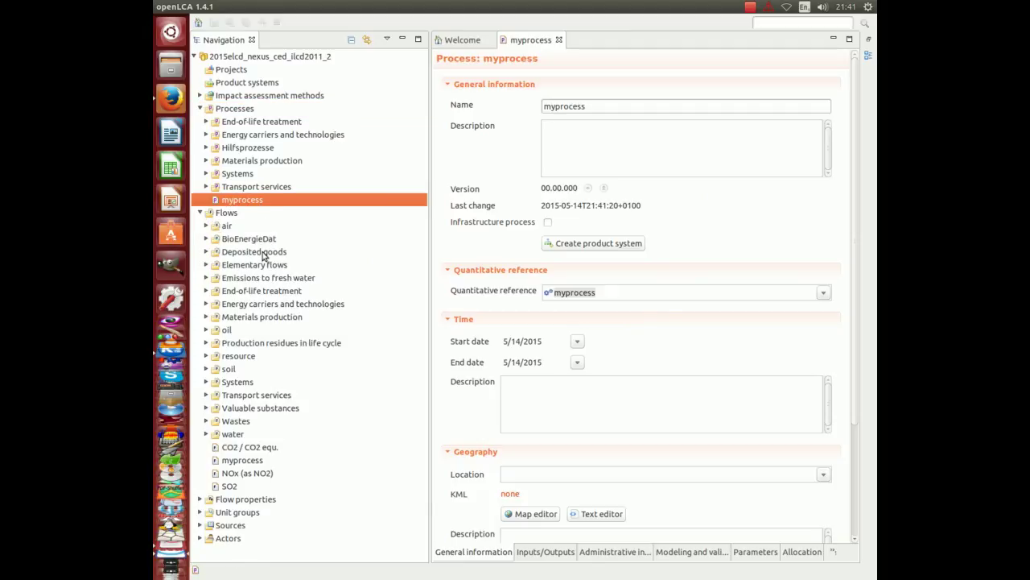
left_click(226, 462)
left_click(206, 214)
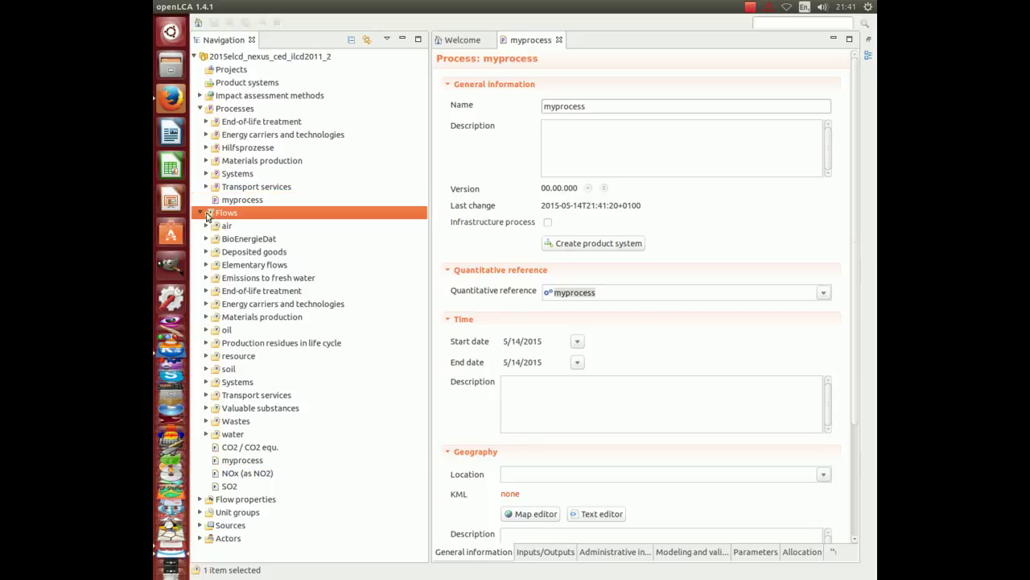
left_click(201, 214)
left_click(252, 110)
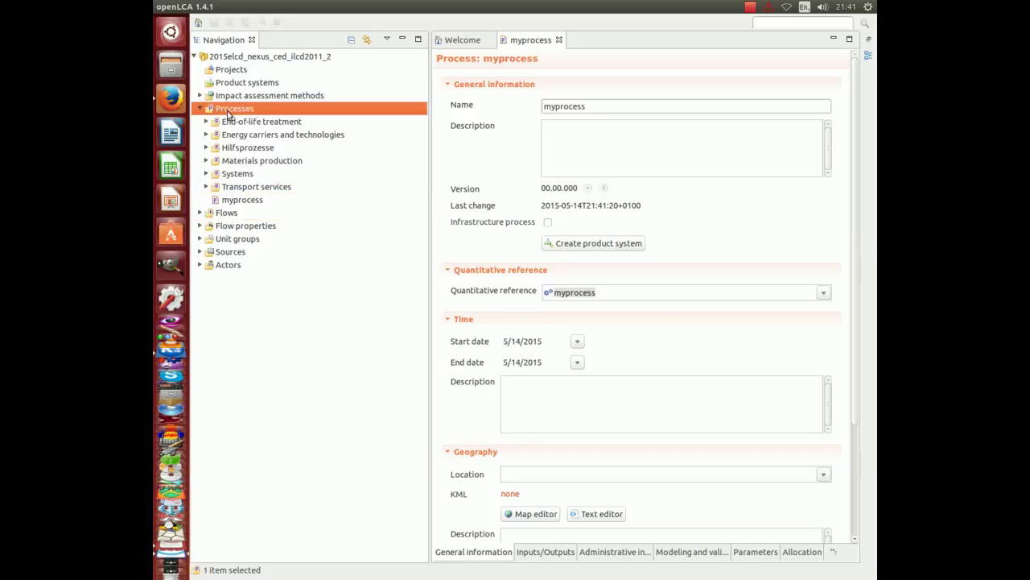
left_click(200, 108)
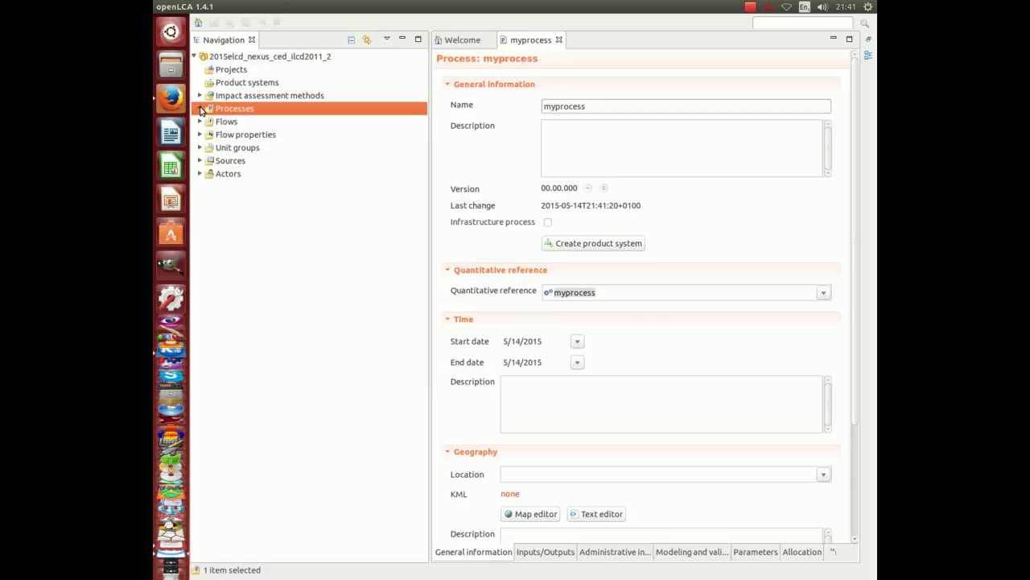
Add the electricity mix flow from Energy carriers > Electricity to myprocess's inputs.
left_click(541, 551)
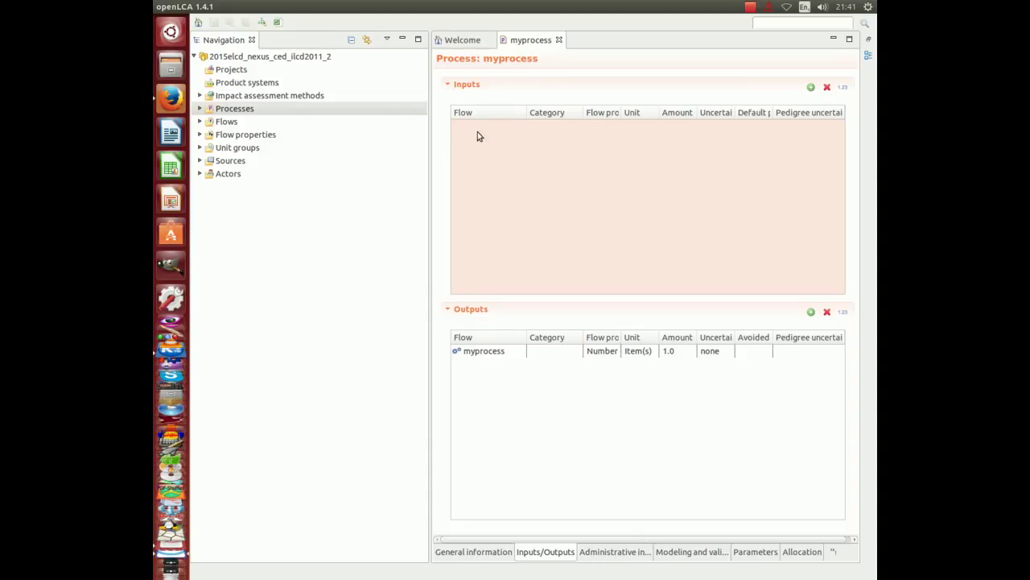
left_click(201, 110)
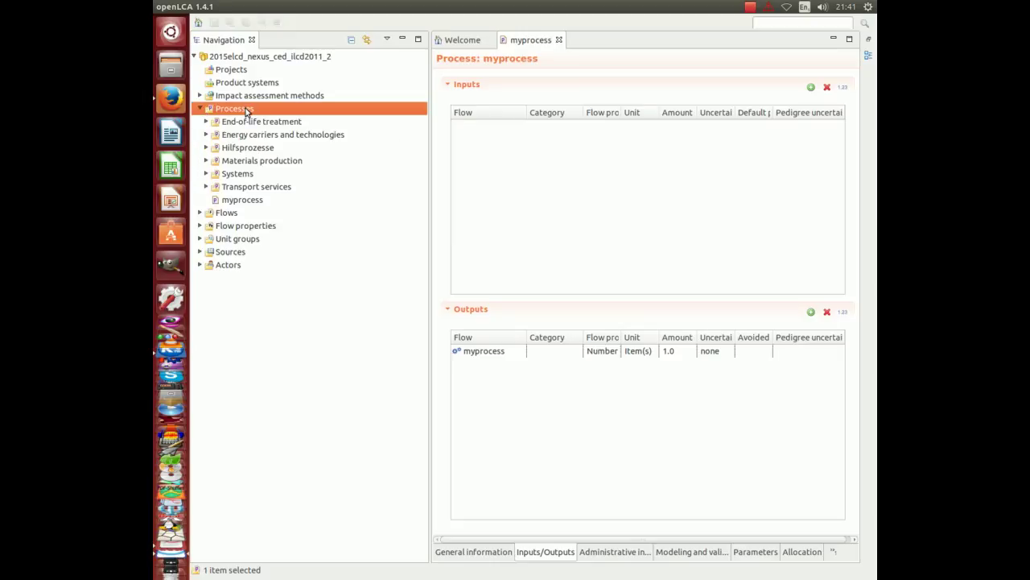
left_click(200, 109)
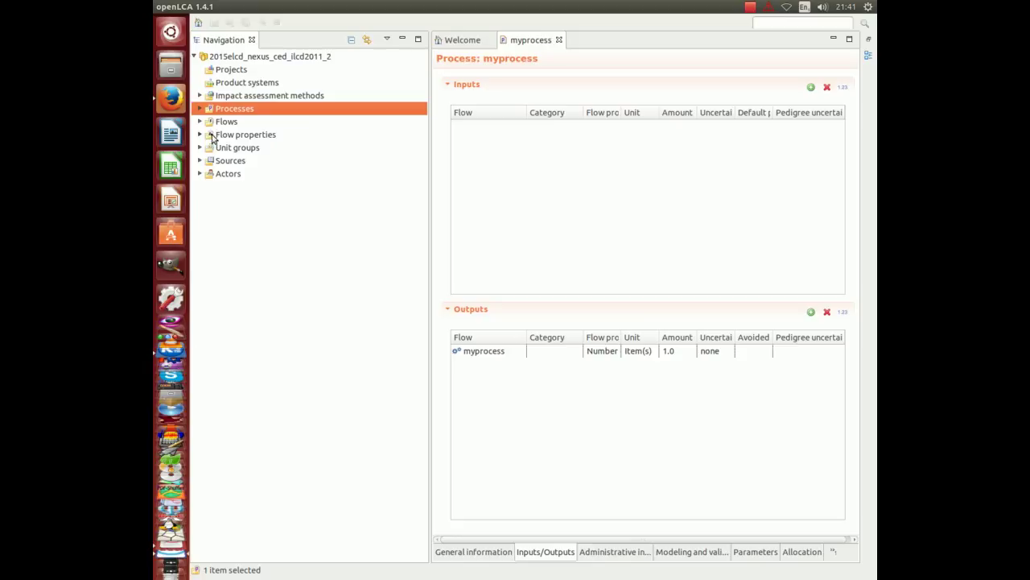
left_click(202, 125)
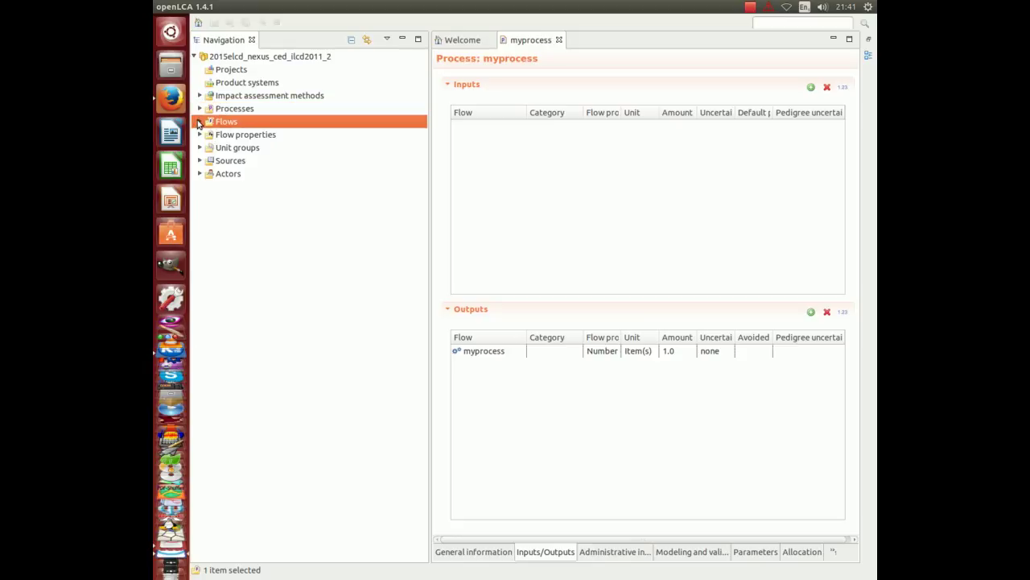
left_click(201, 122)
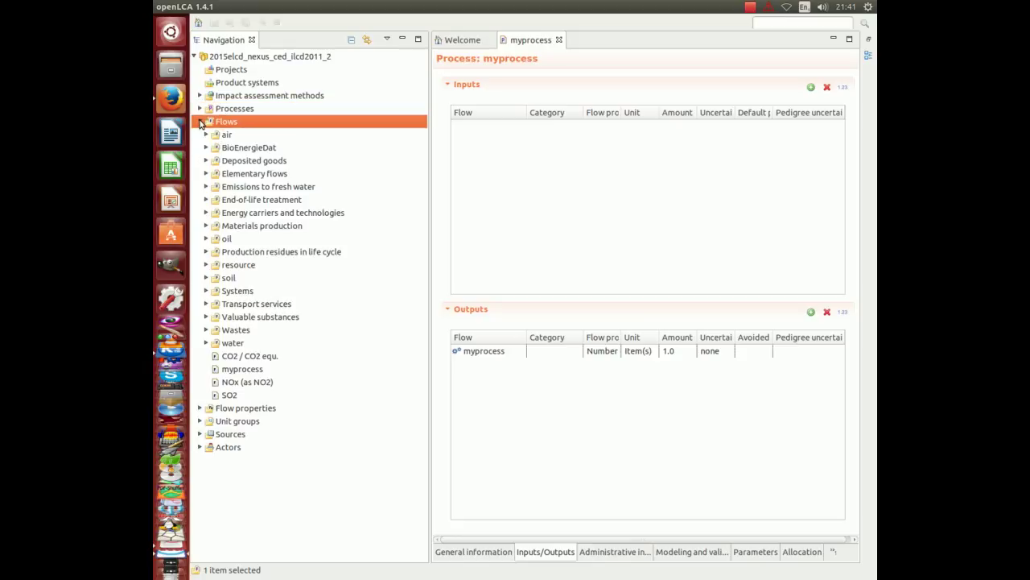
left_click(207, 213)
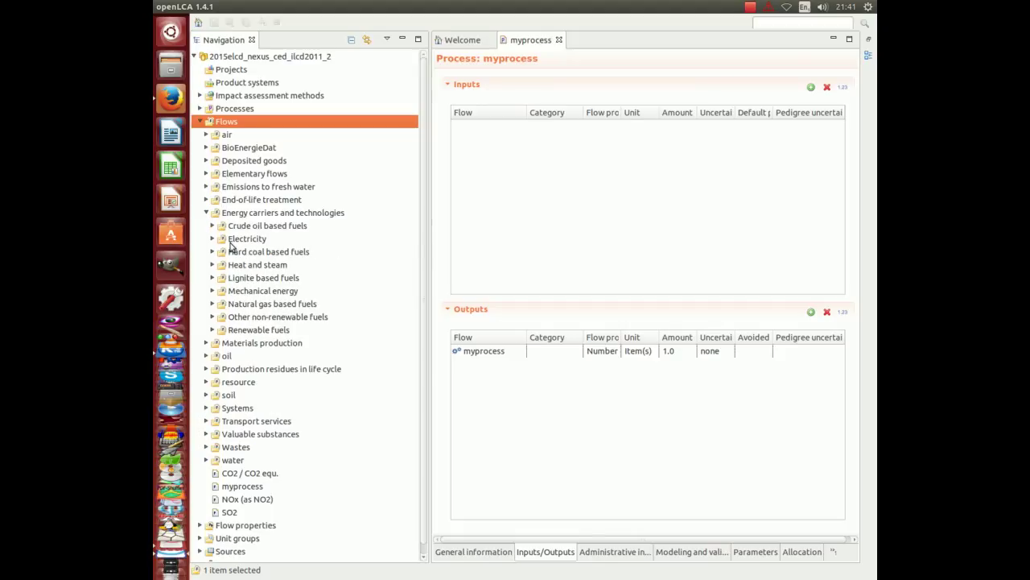
left_click(234, 241)
left_click(212, 239)
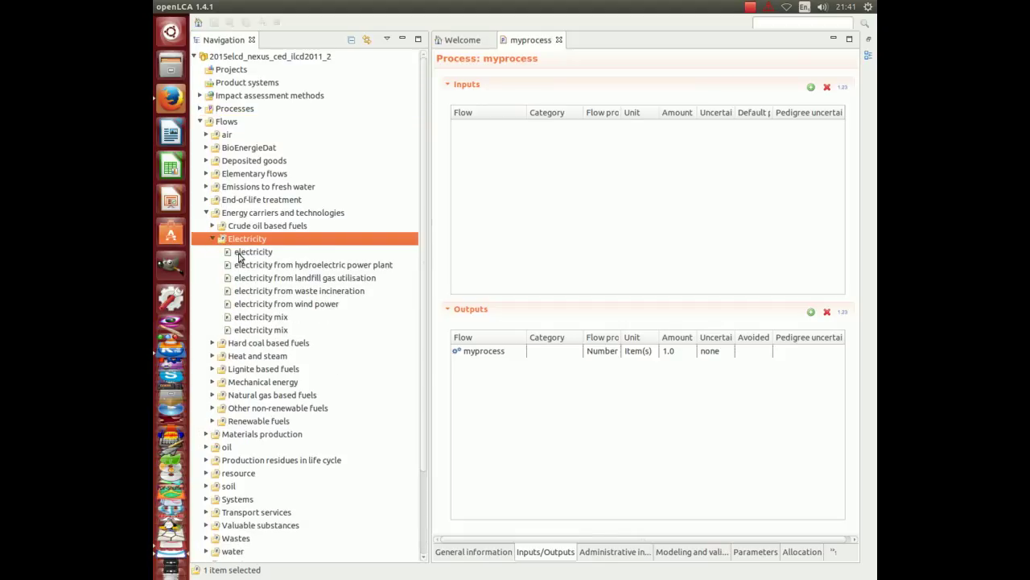
left_click(249, 318)
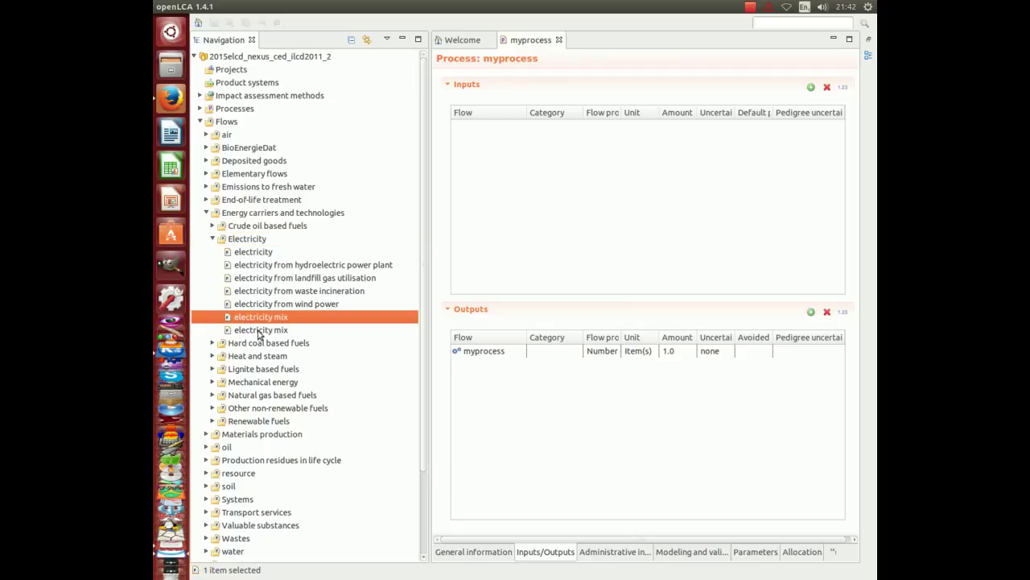
left_click(259, 332)
left_click(259, 321)
left_click_drag(262, 320, 470, 129)
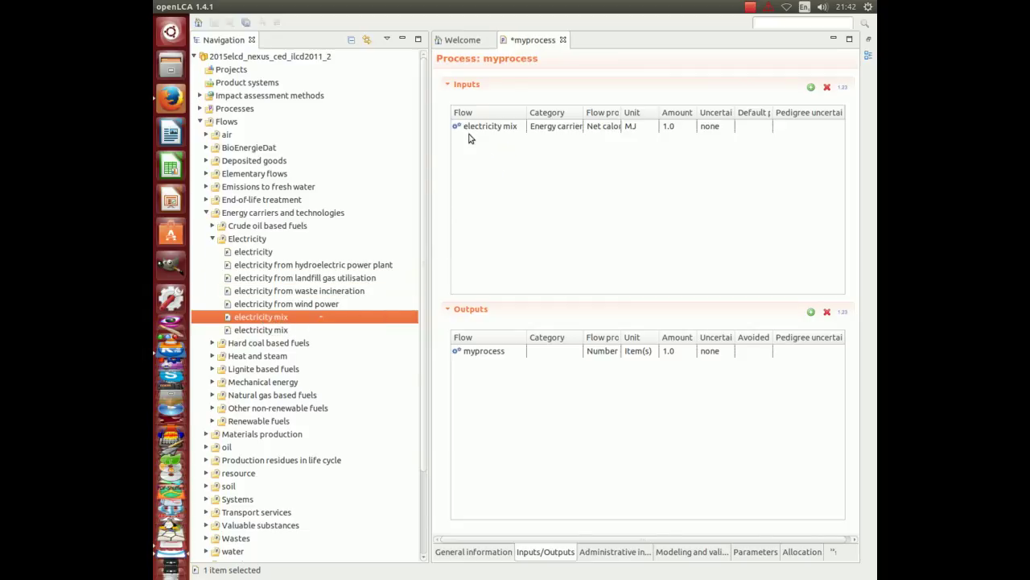
Set the electricity mix input amount to 100, save myprocess, and close its editor.
left_click(485, 130)
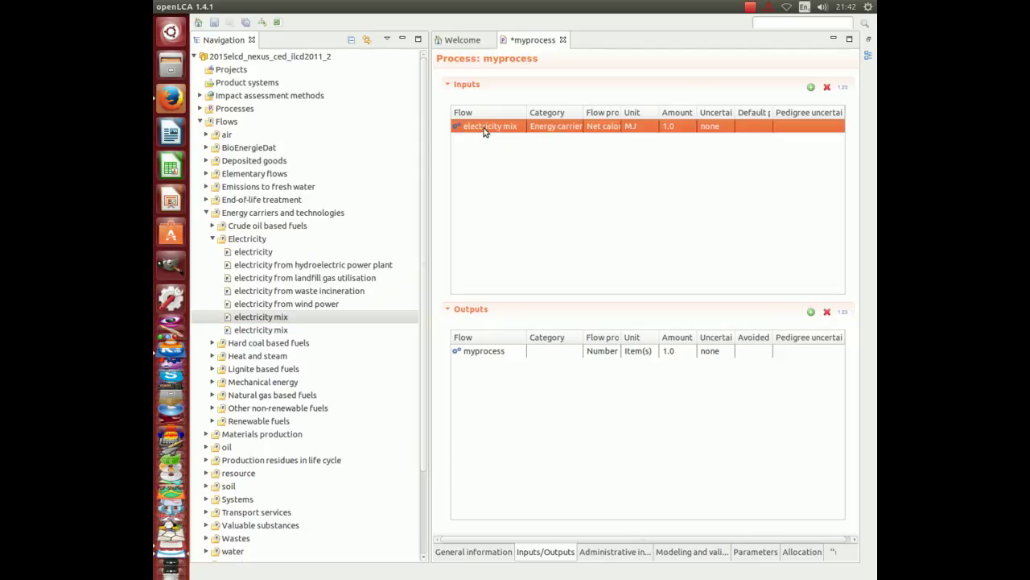
left_click(665, 129)
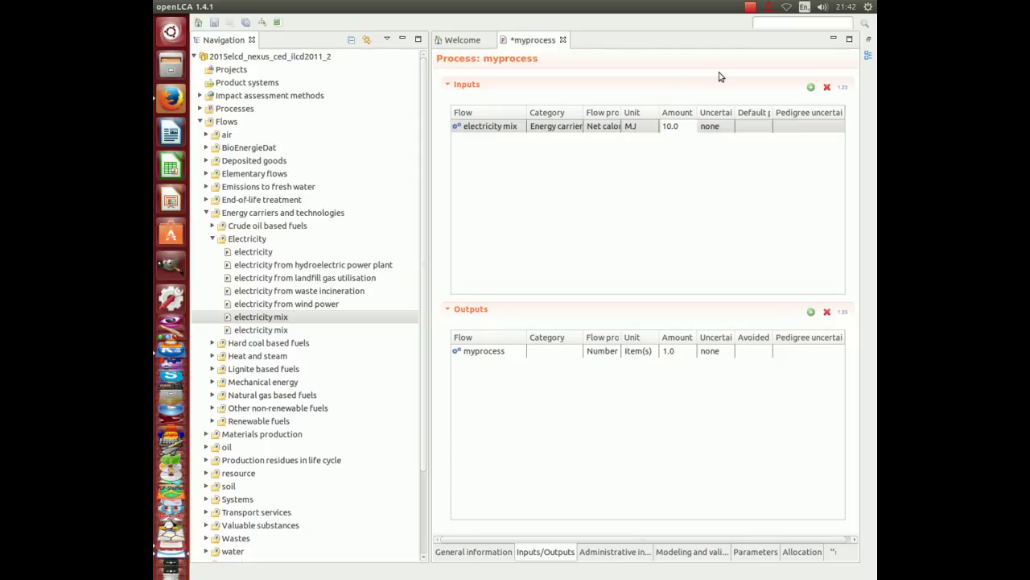
type("00")
key("Return")
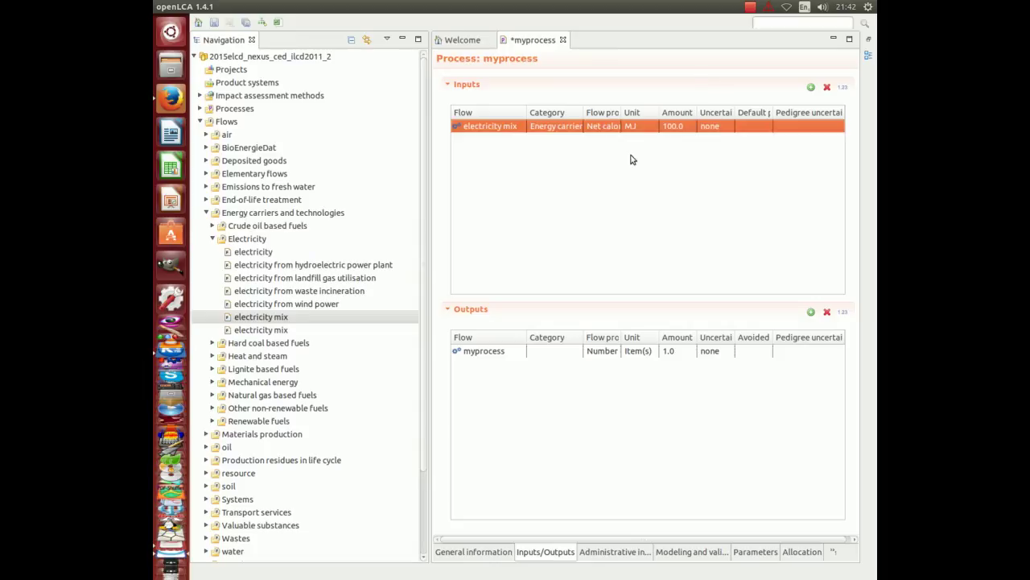
left_click(555, 551)
left_click(553, 212)
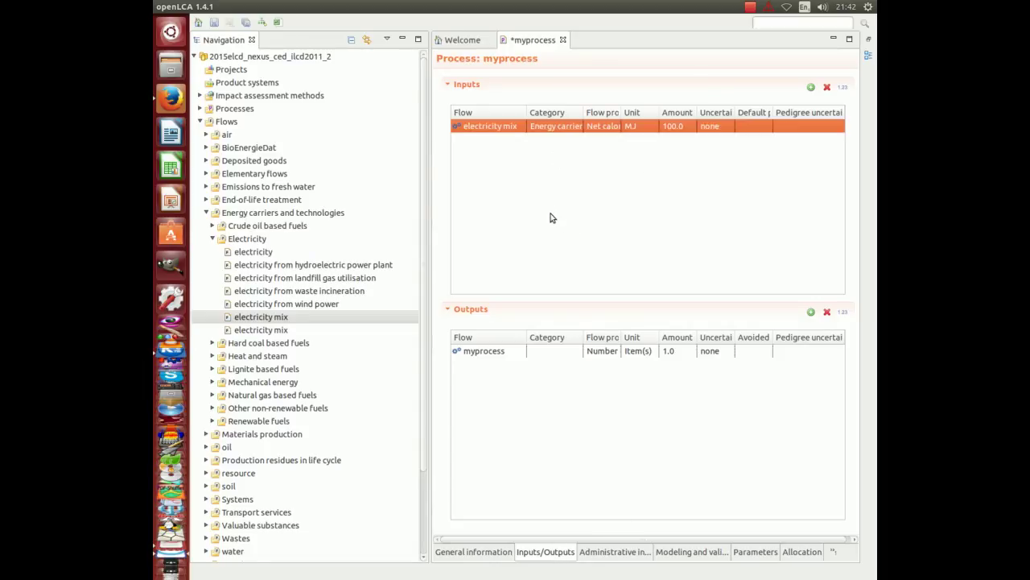
key("ctrl+s")
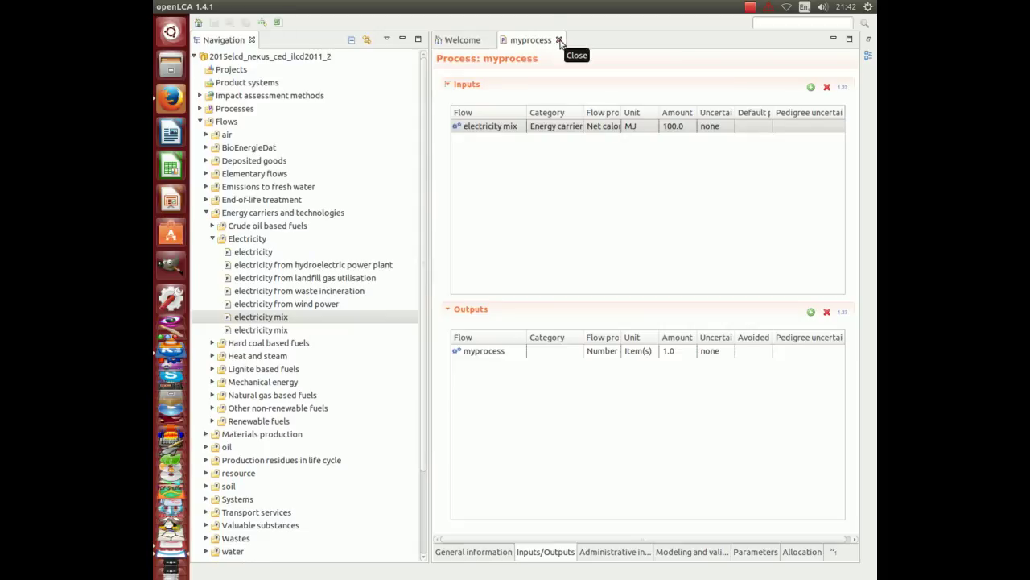
left_click(560, 40)
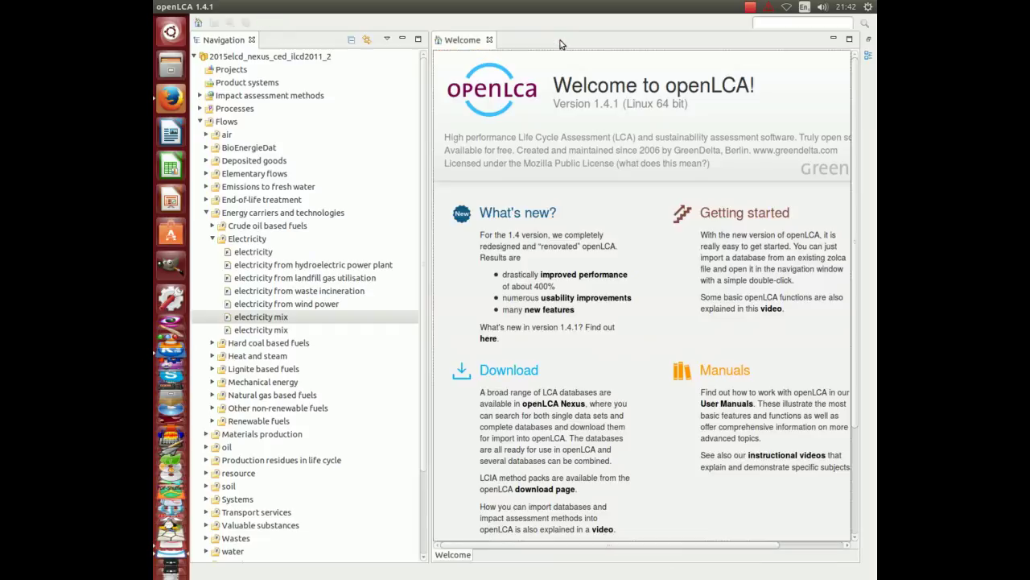
Create product system myproductsystem from myprocess with Add connected processes unchecked.
left_click(199, 122)
left_click(242, 83)
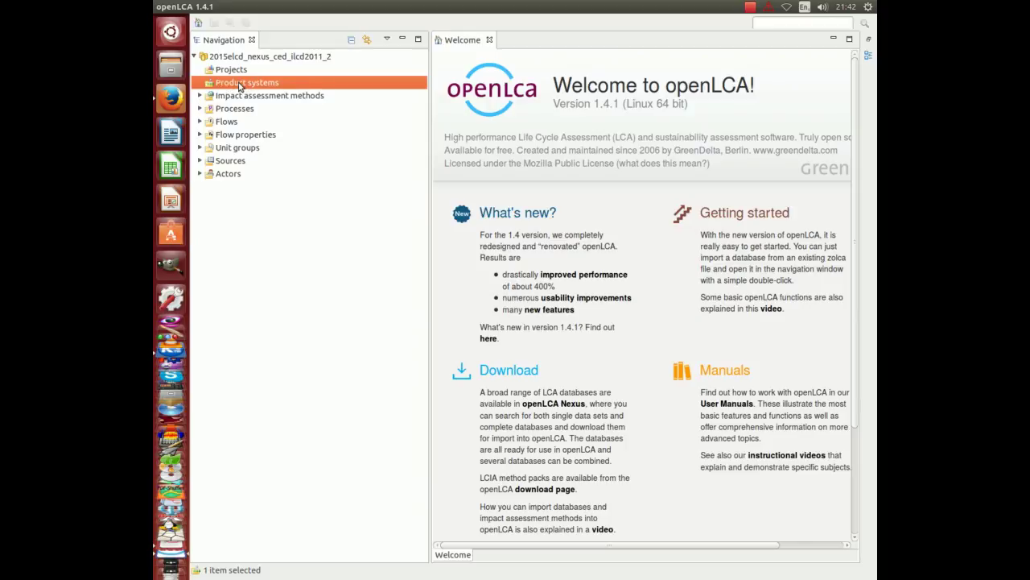
right_click(240, 87)
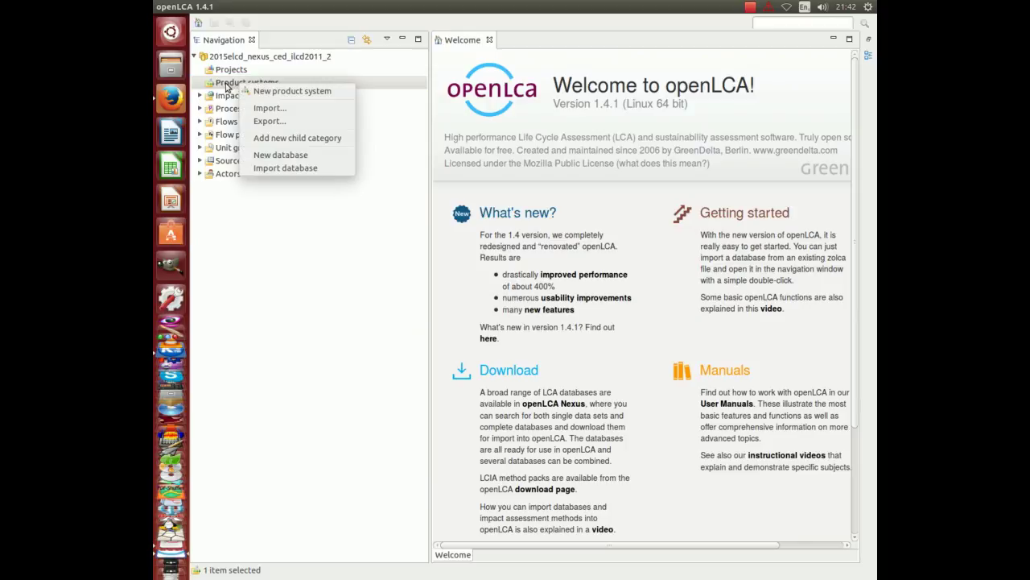
left_click(243, 89)
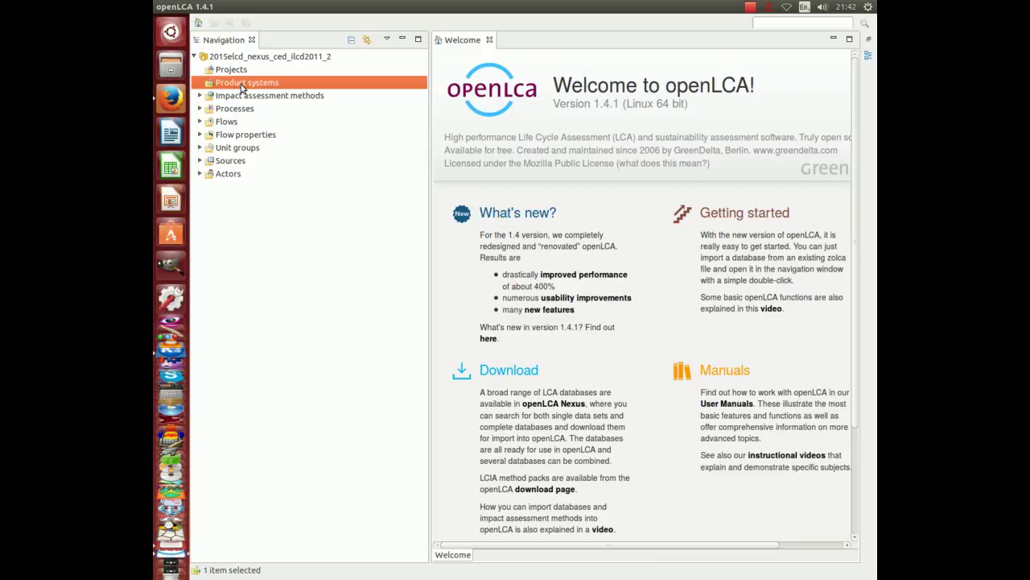
right_click(241, 86)
left_click(256, 88)
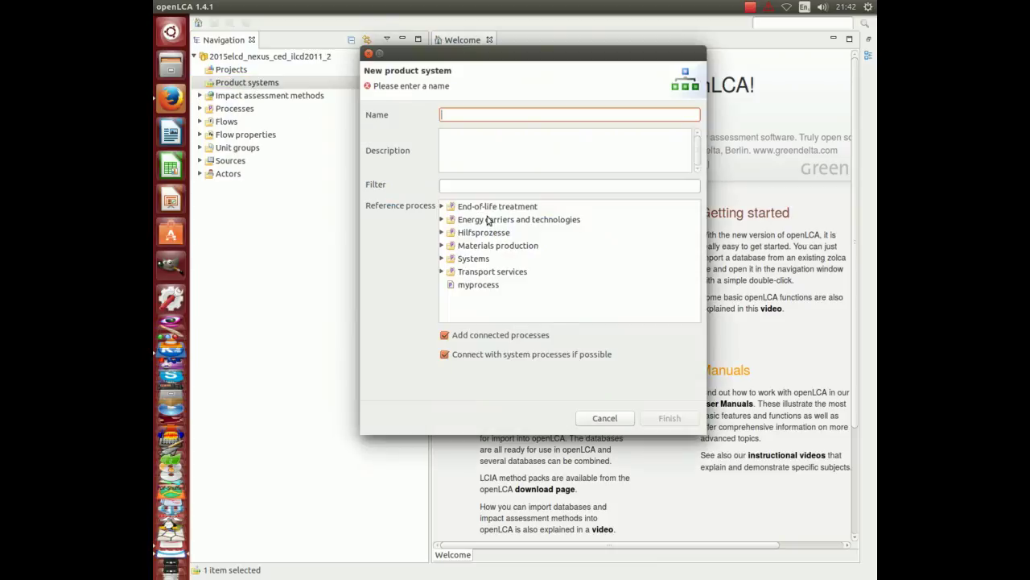
type("myproduct")
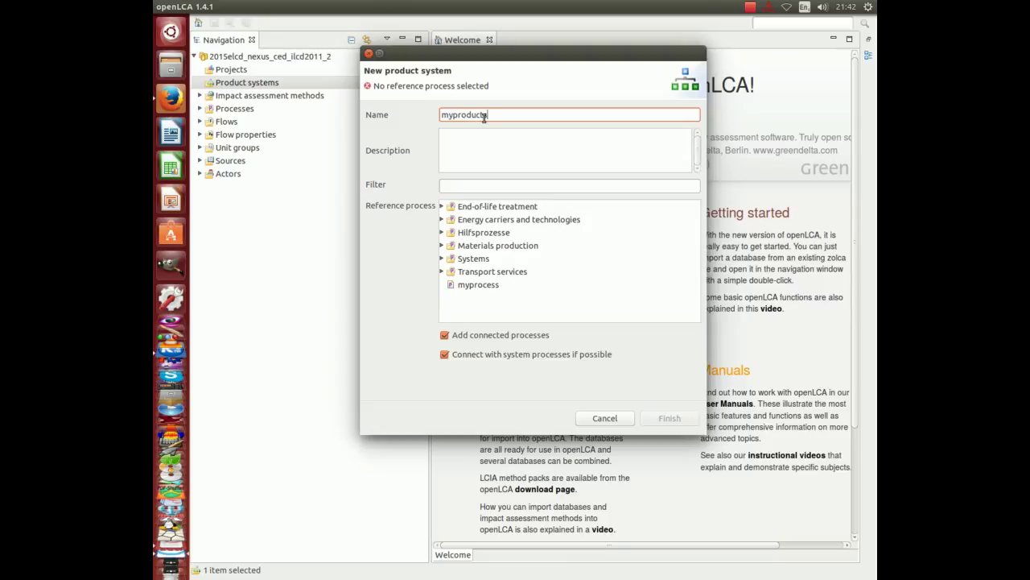
left_click(479, 285)
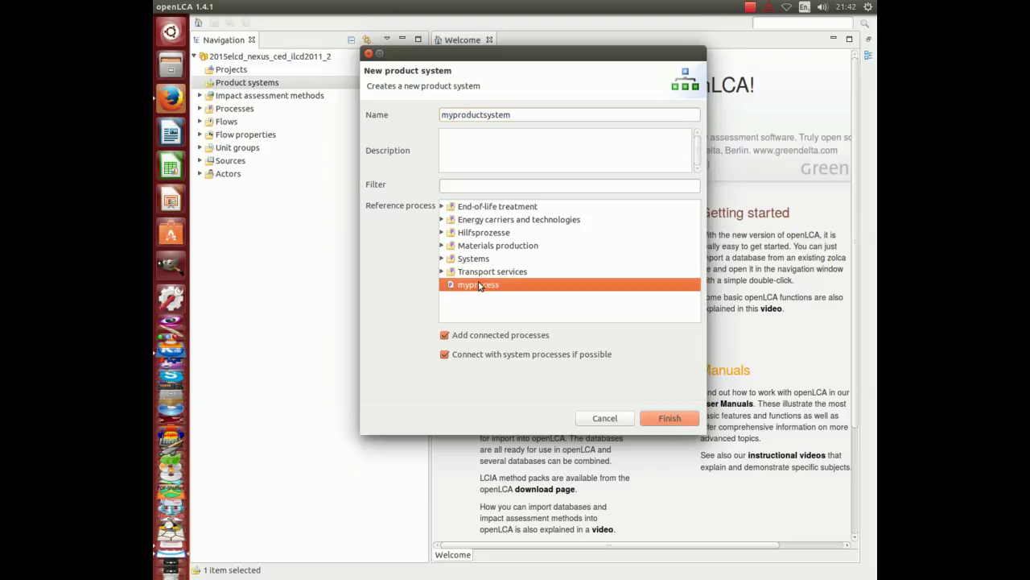
left_click(447, 338)
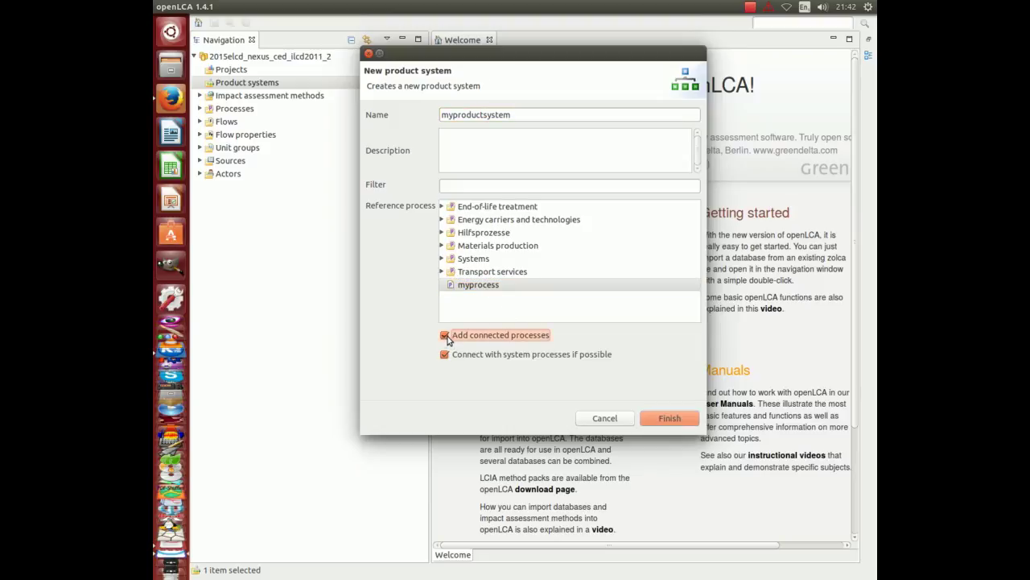
left_click(670, 419)
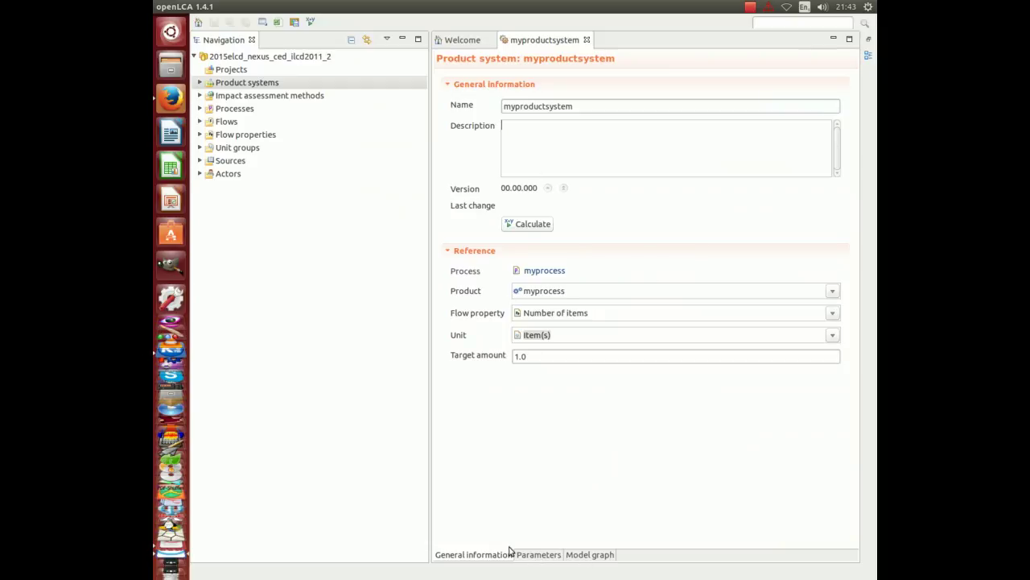
In the model graph, reposition the myprocess box and maximize all nodes to reveal its flows.
left_click(591, 555)
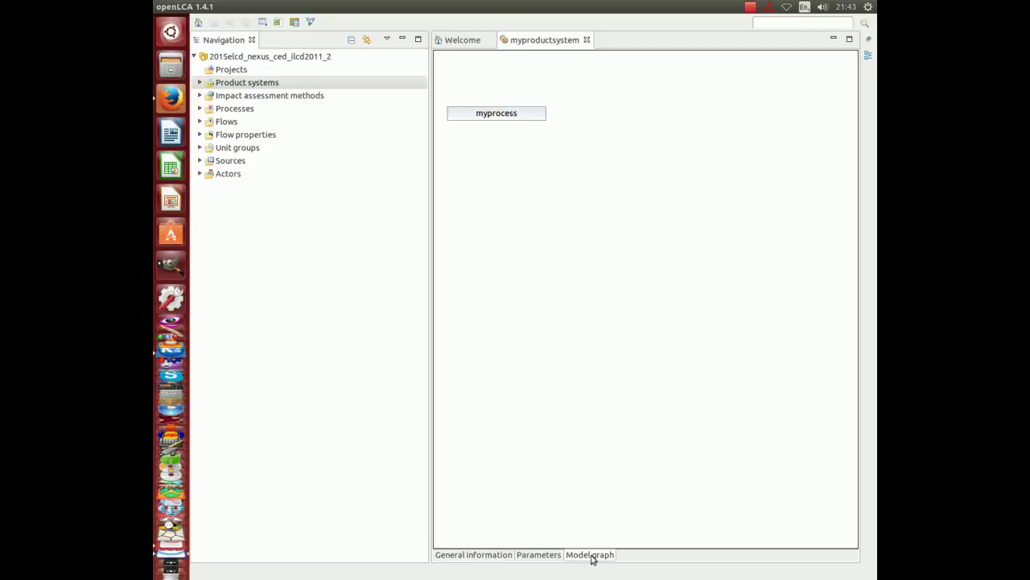
left_click_drag(497, 120, 554, 115)
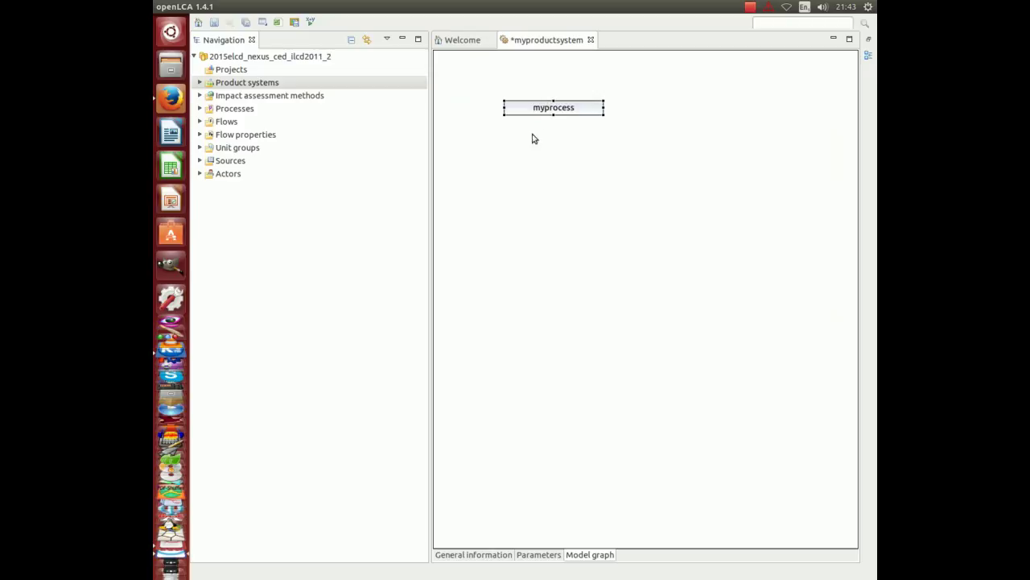
right_click(527, 151)
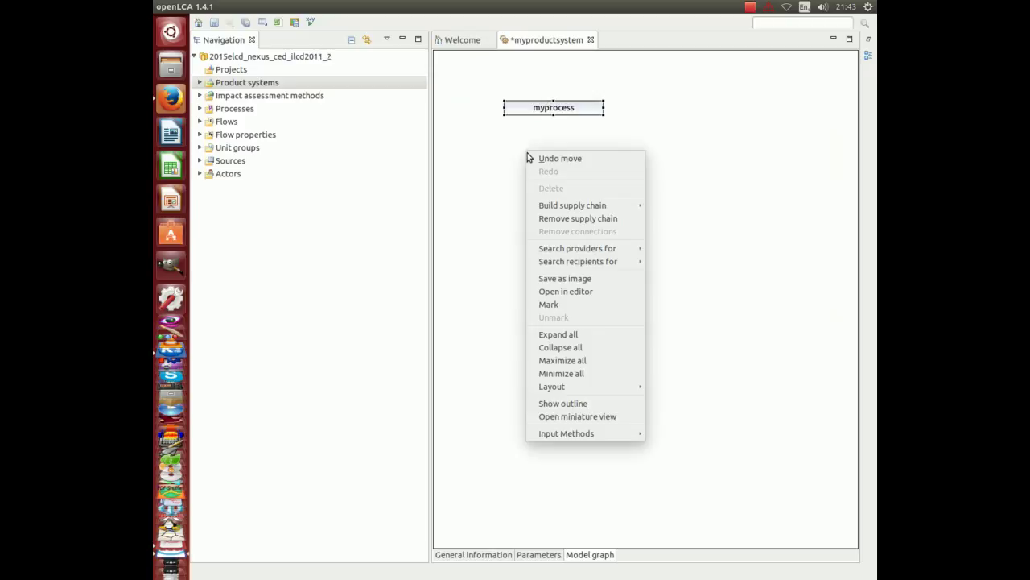
left_click(565, 363)
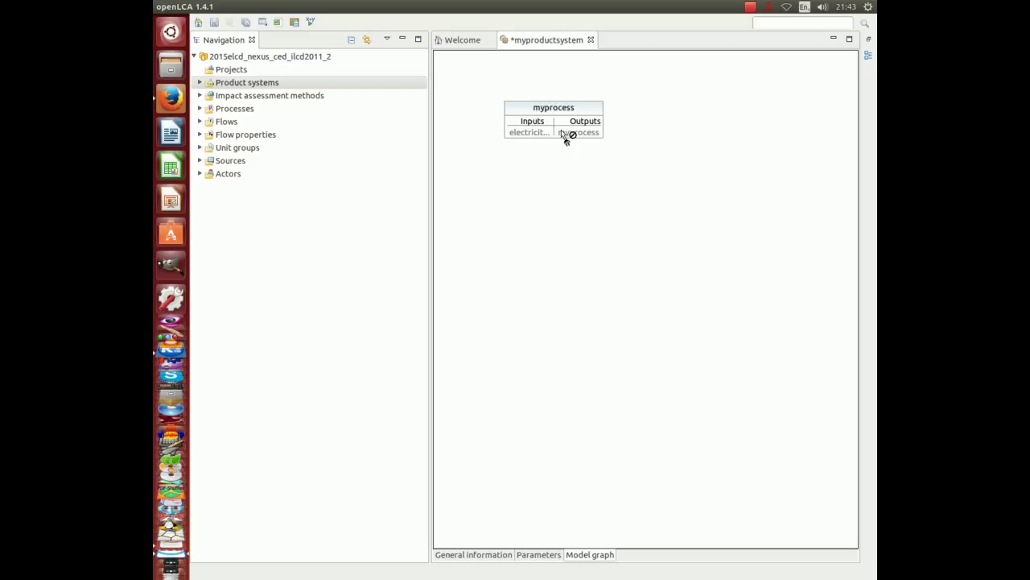
left_click(566, 119)
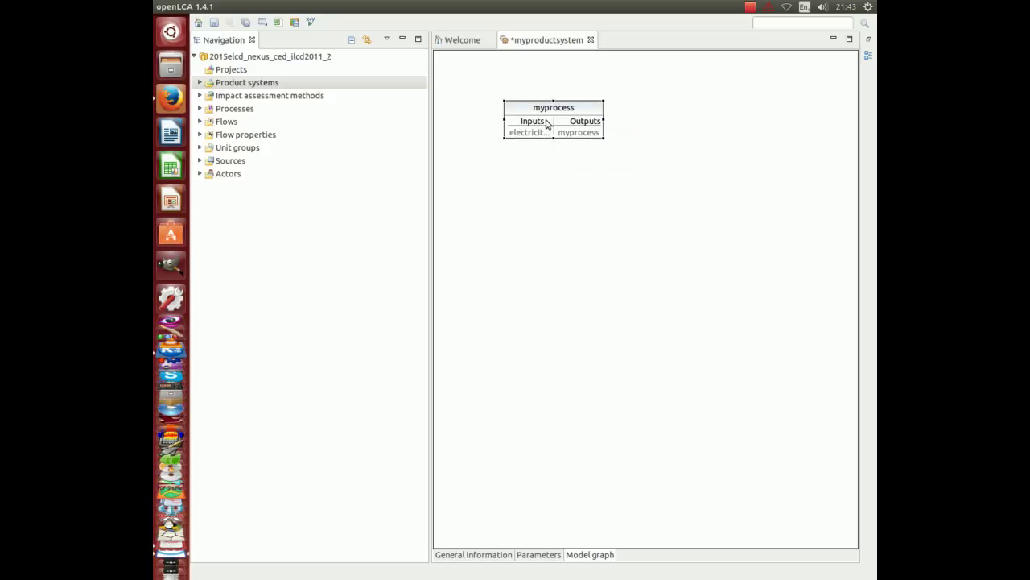
Search electricity mix providers for myprocess and add and connect the EU-27 one.
right_click(547, 124)
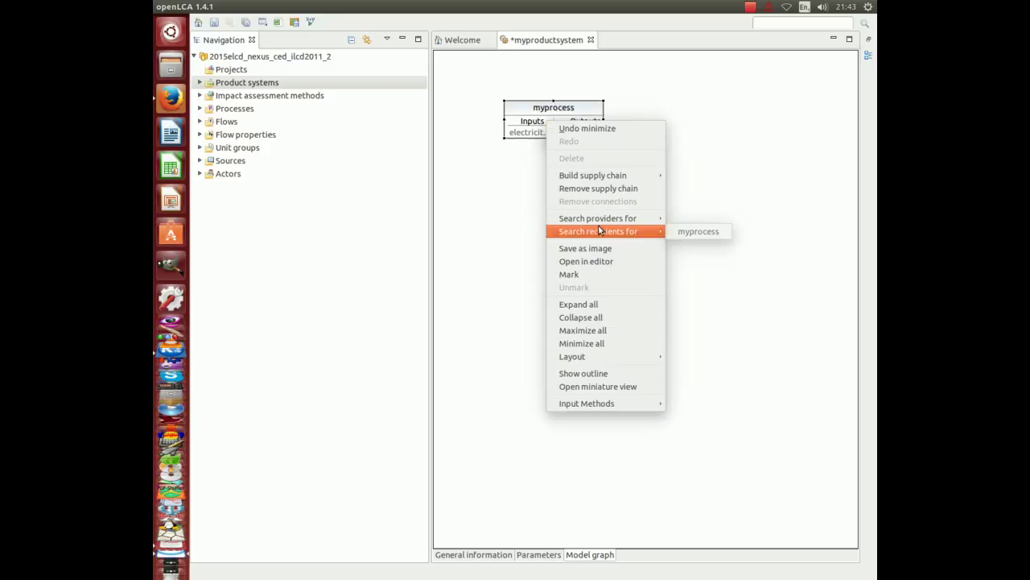
mouse_move(653, 219)
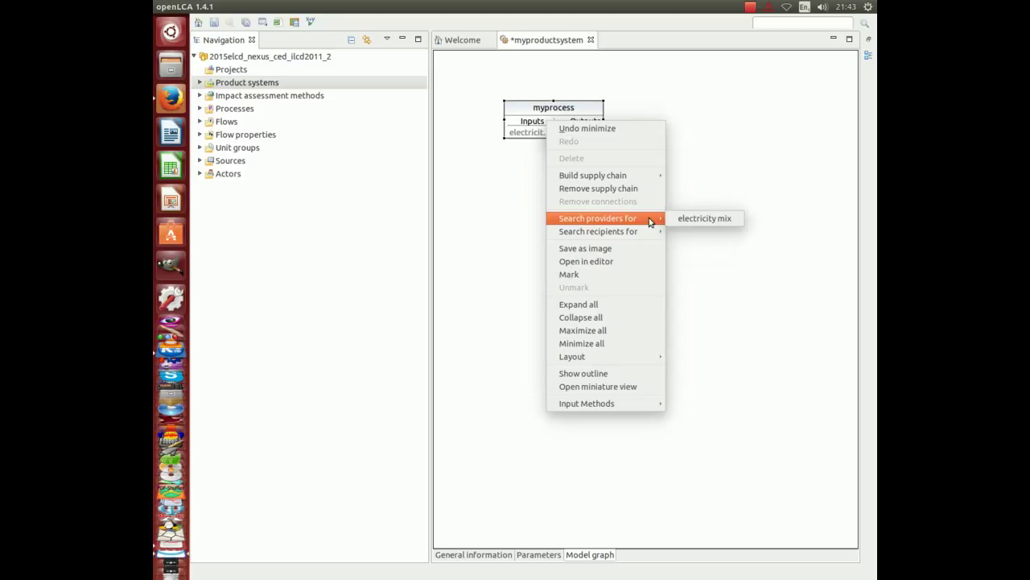
left_click(693, 218)
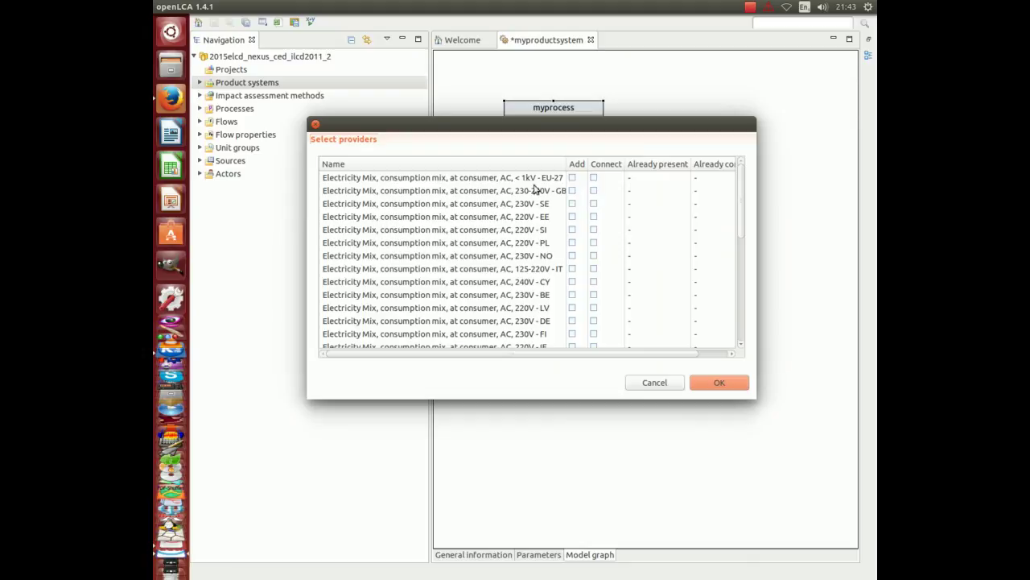
left_click(572, 178)
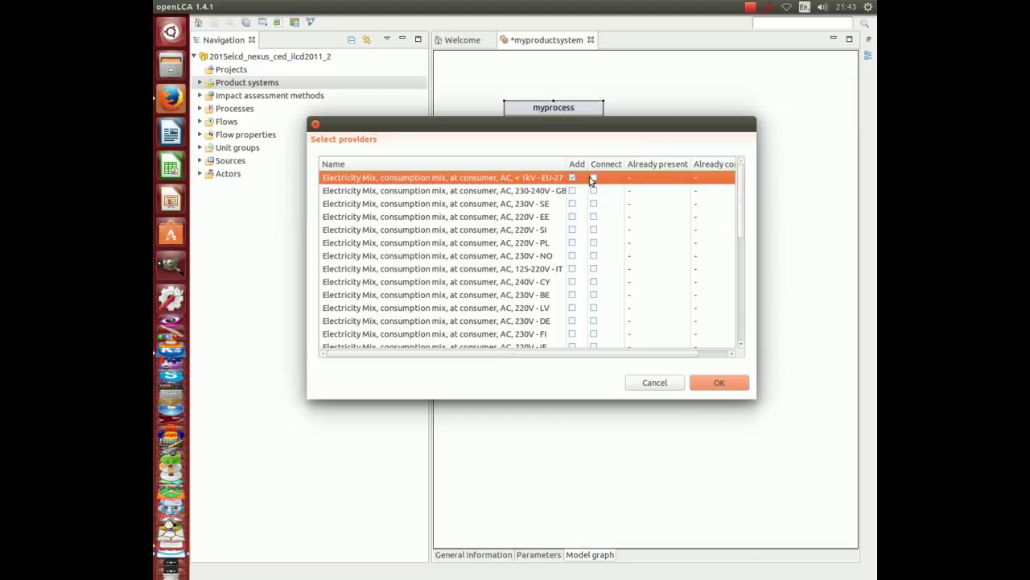
left_click(593, 178)
left_click(718, 383)
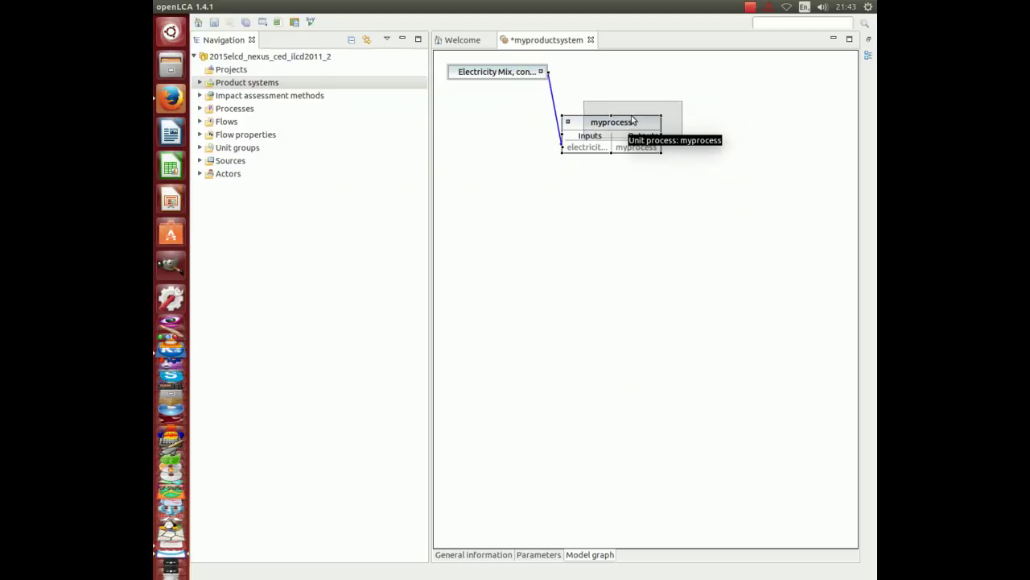
Reposition Electricity Mix, collapse then maximize all nodes, and place myprocess to its right.
left_click_drag(530, 71, 539, 112)
right_click(537, 189)
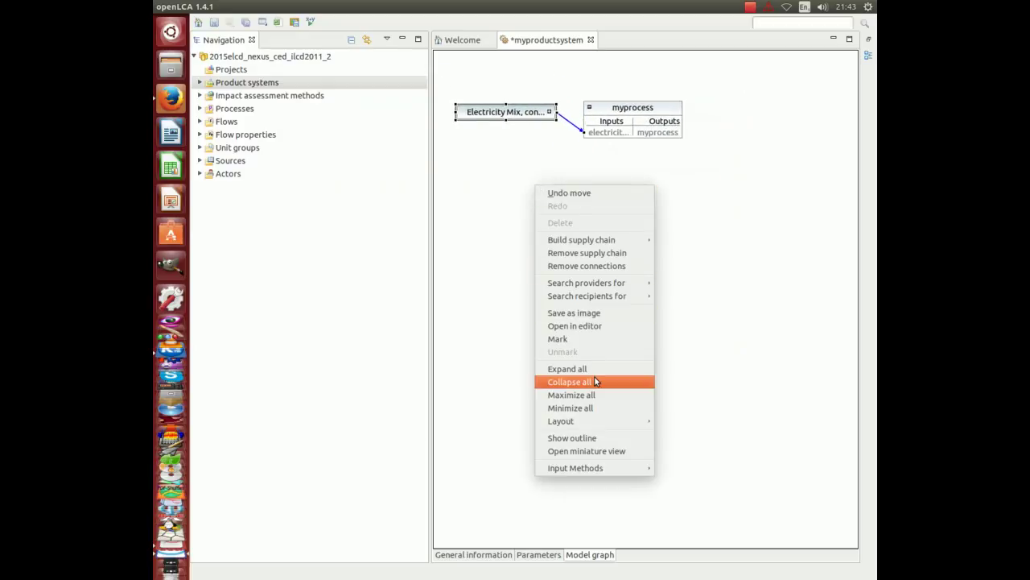
left_click(597, 380)
right_click(562, 193)
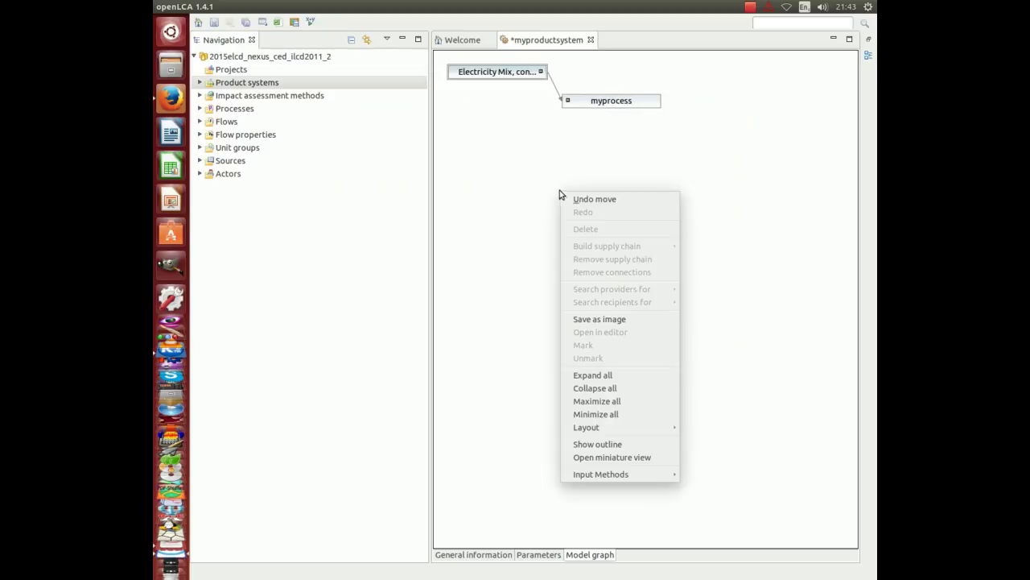
left_click(600, 401)
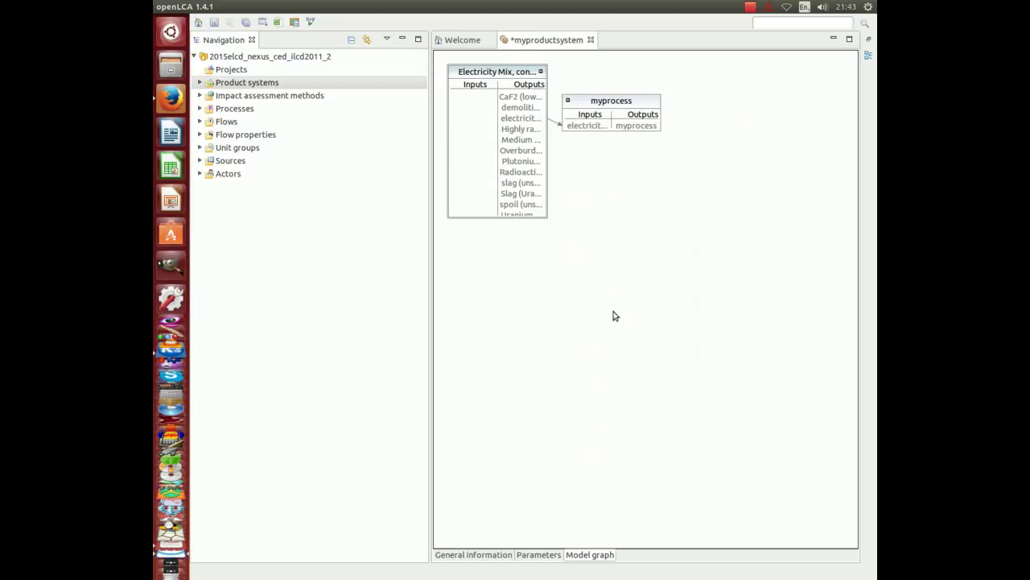
left_click_drag(618, 107, 632, 102)
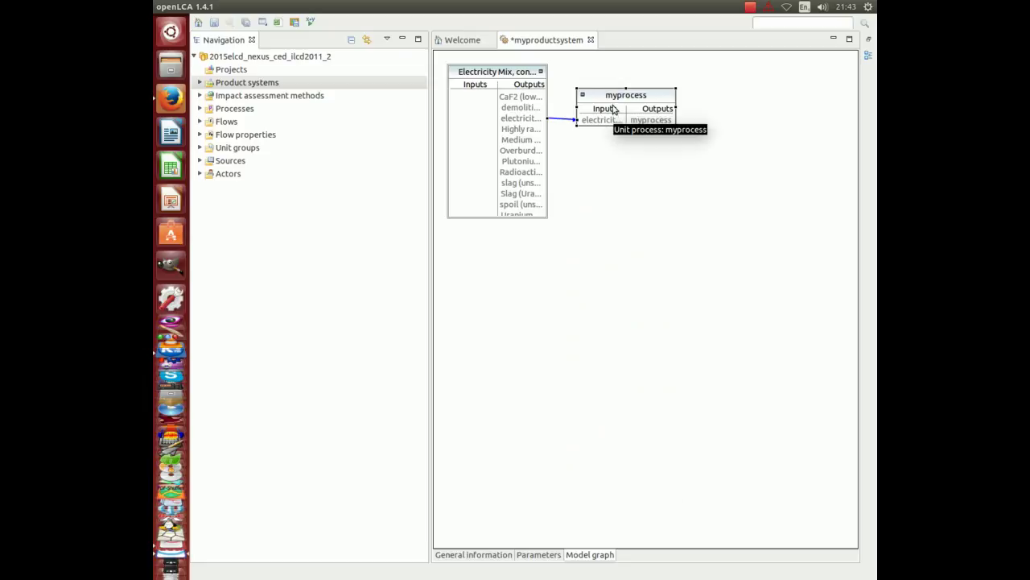
right_click(618, 107)
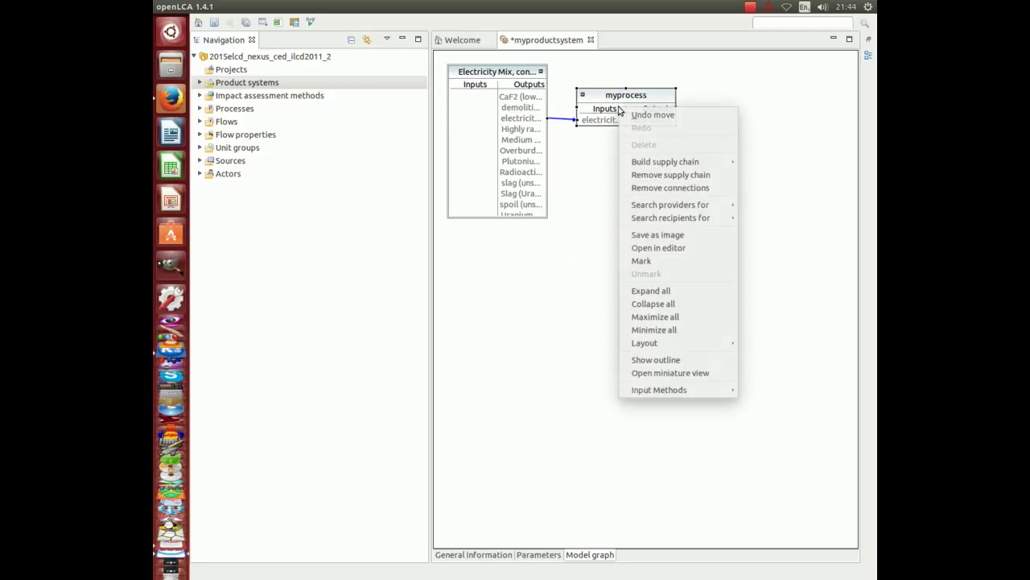
mouse_move(666, 207)
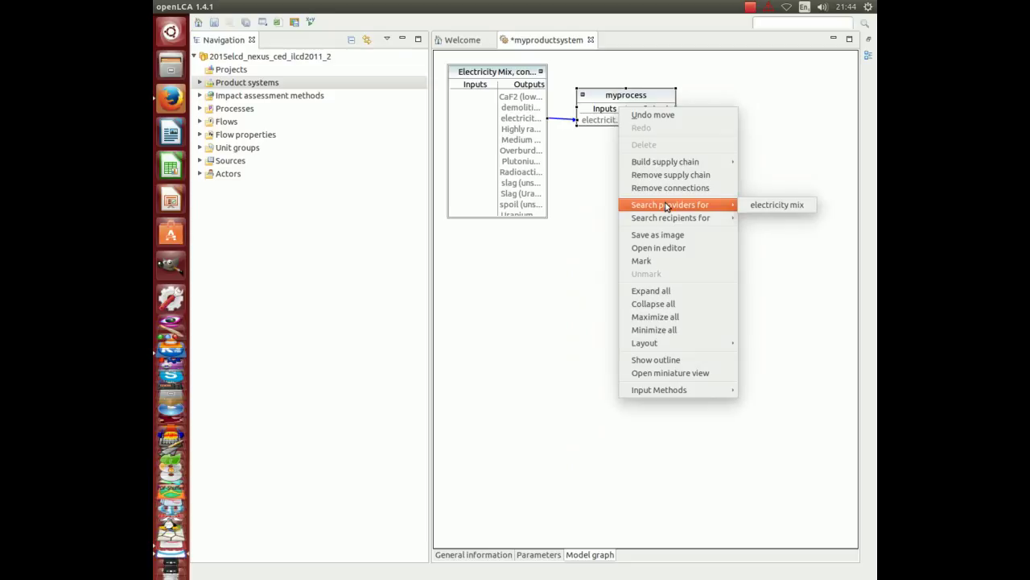
left_click(613, 103)
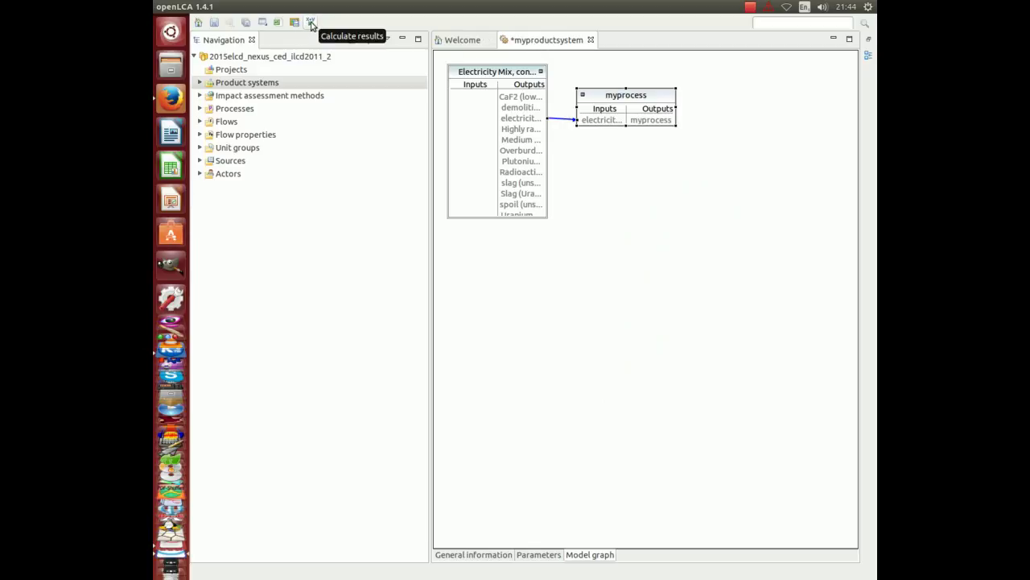
Calculate myproductsystem as Quick results using the Cumulative Energy Demand method.
left_click(474, 554)
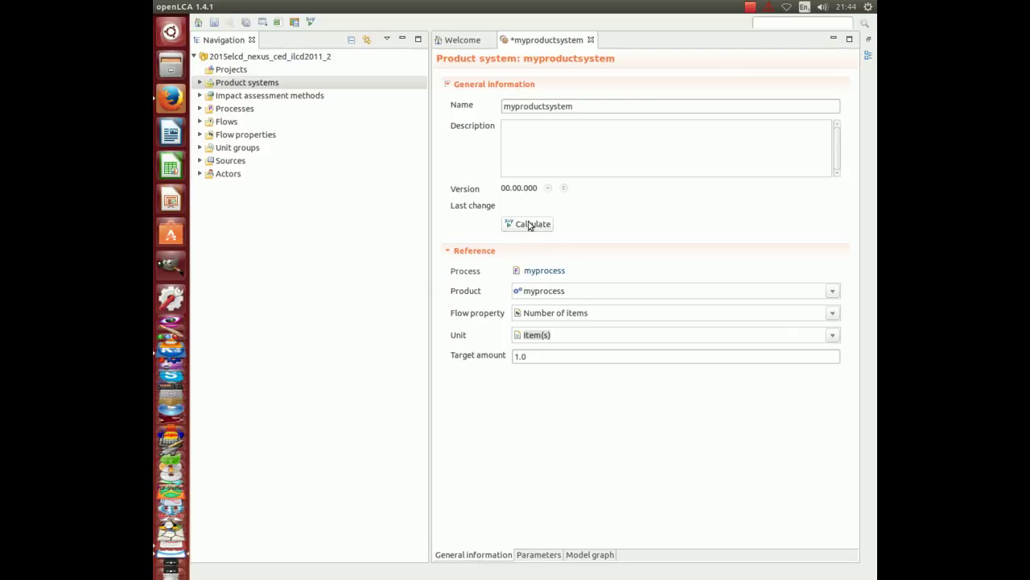
left_click(529, 225)
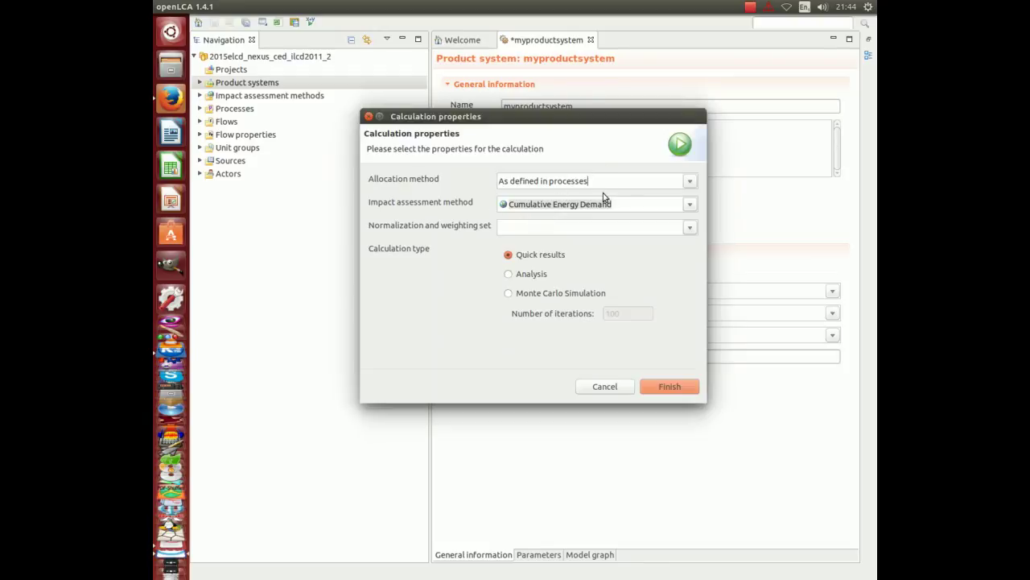
left_click(523, 227)
left_click(523, 227)
left_click(666, 388)
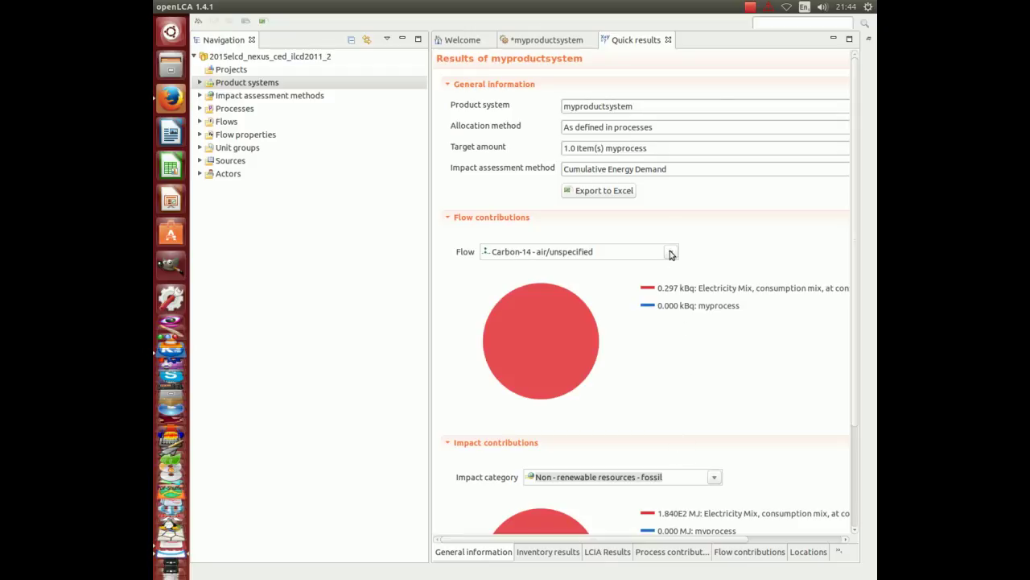
Show the LCIA results: 184.03858 MJ non-renewable fossil, 138.87096 MJ nuclear and 16.95326 MJ water.
left_click(552, 553)
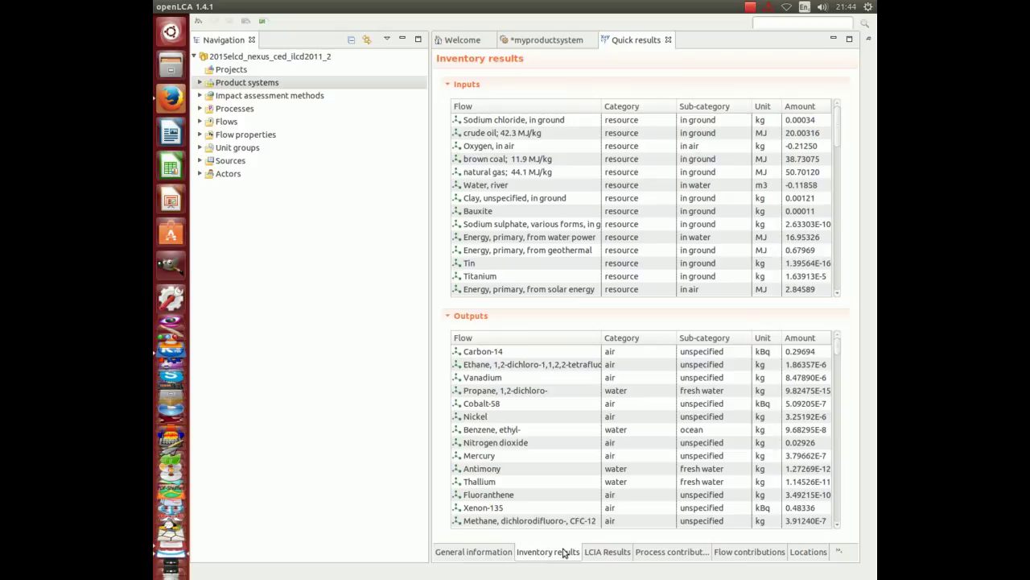
left_click(604, 552)
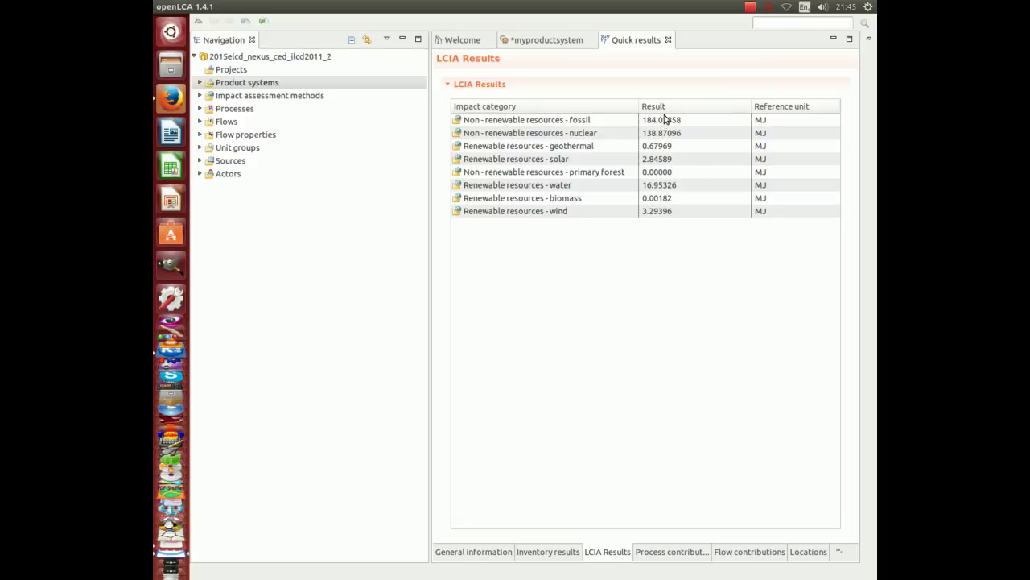
left_click(665, 121)
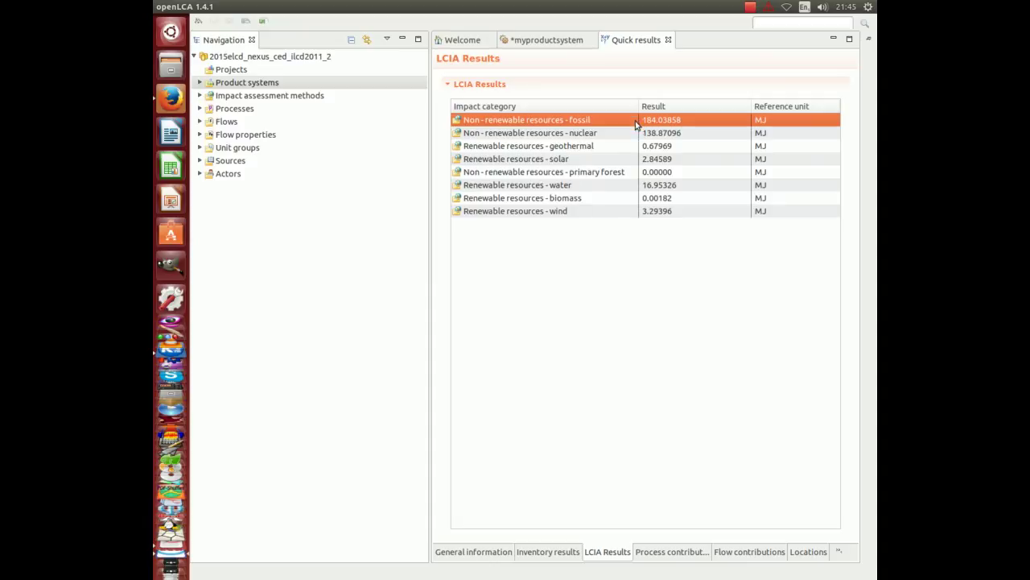
Review the process contributions, browsing the available flows and impact categories.
left_click(671, 553)
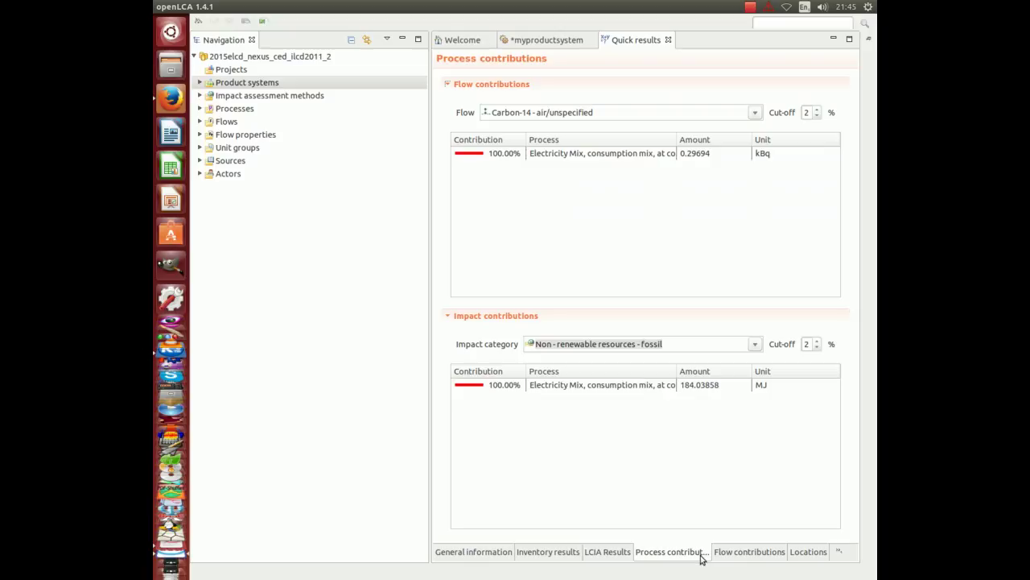
left_click(755, 114)
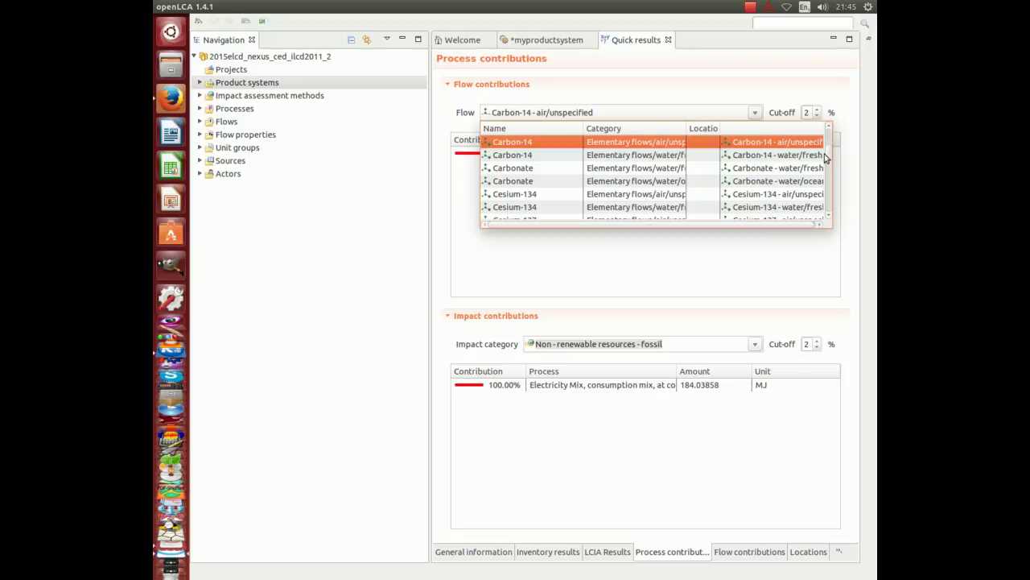
left_click_drag(826, 154, 829, 127)
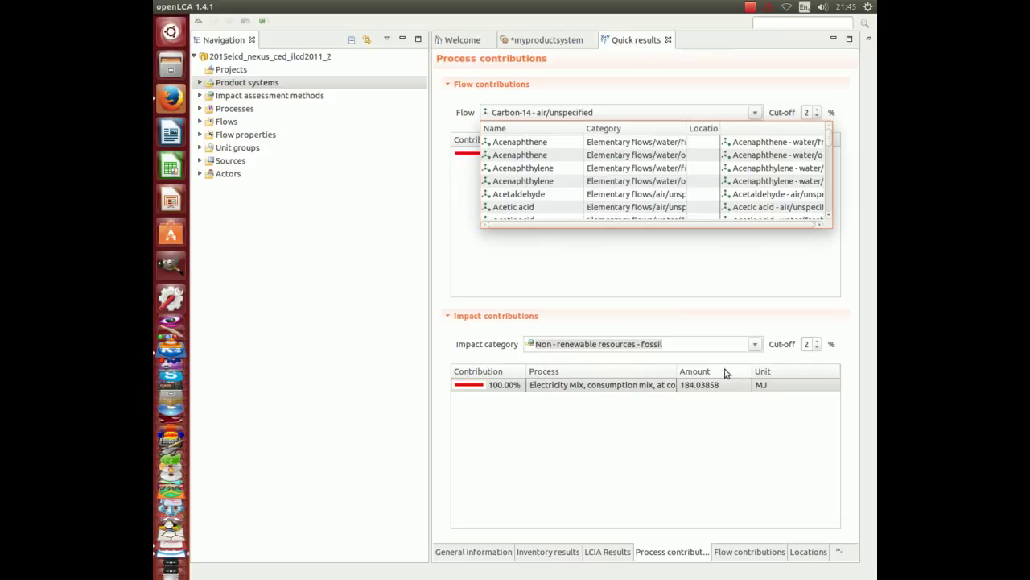
left_click(757, 344)
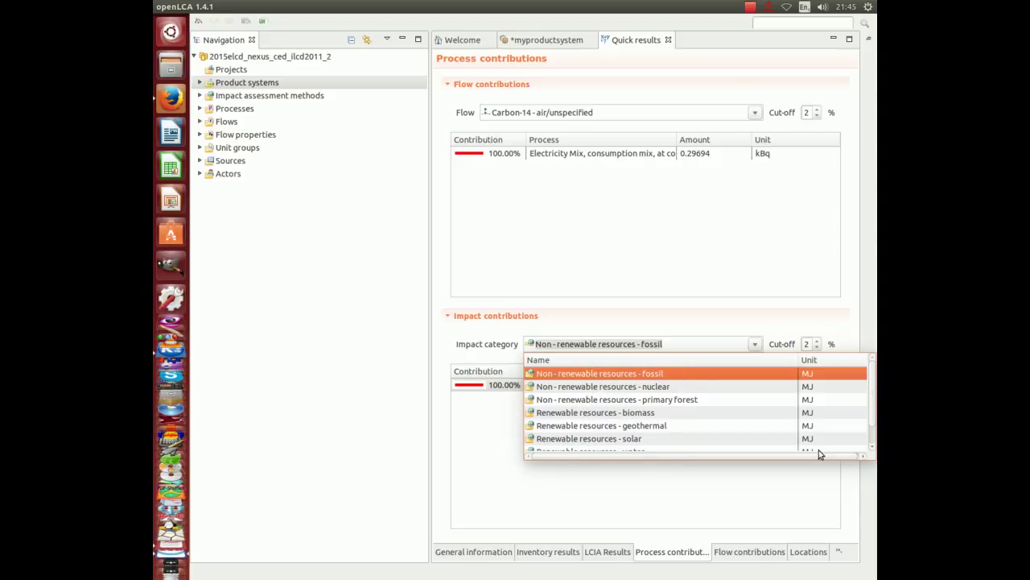
left_click_drag(873, 420, 875, 439)
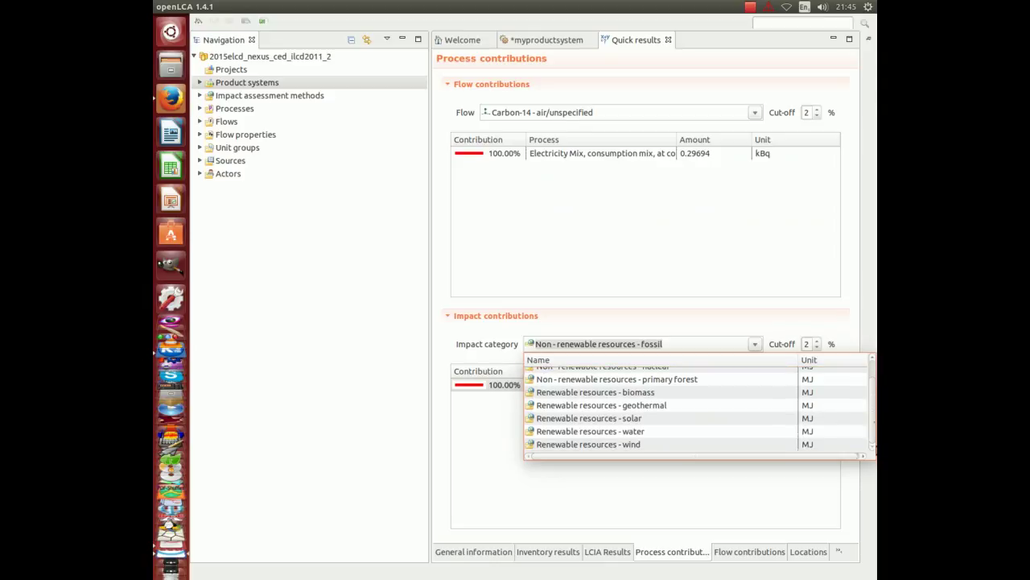
scroll(776, 375, "up", 2)
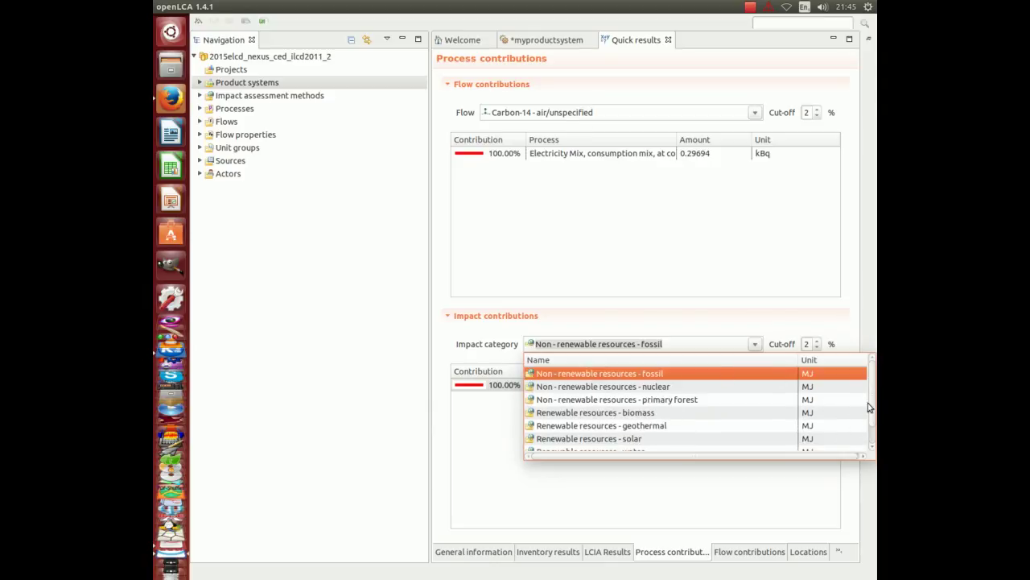
left_click_drag(874, 399, 876, 371)
Close the Quick results and the myproductsystem editor, saving the product system's changes.
left_click(668, 42)
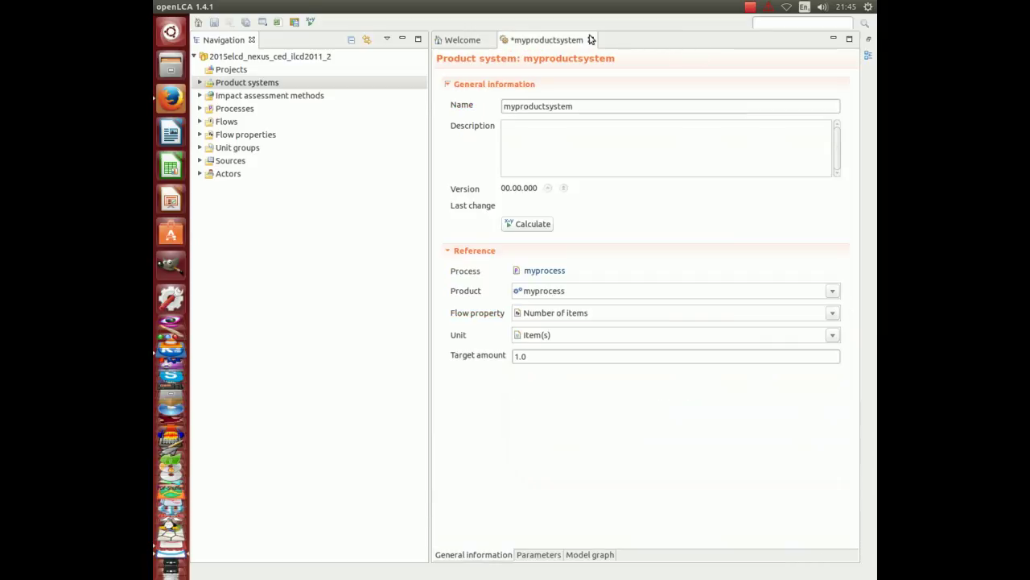
left_click(592, 40)
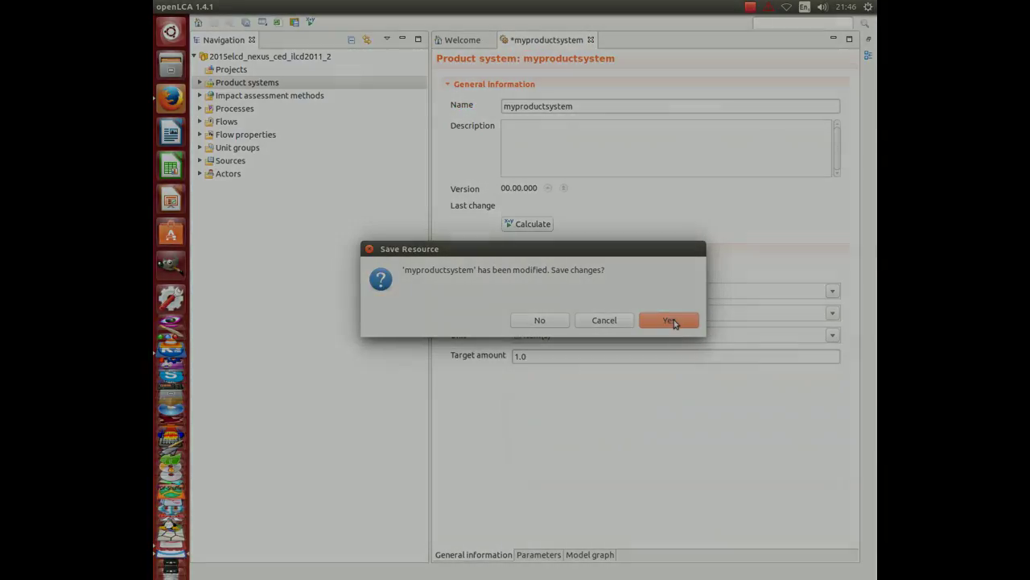
left_click(674, 319)
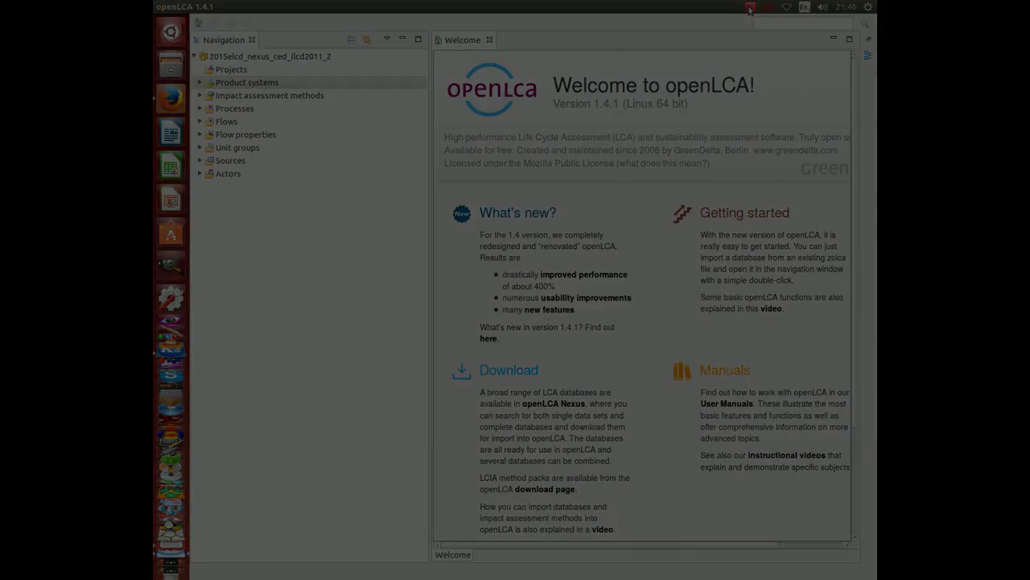